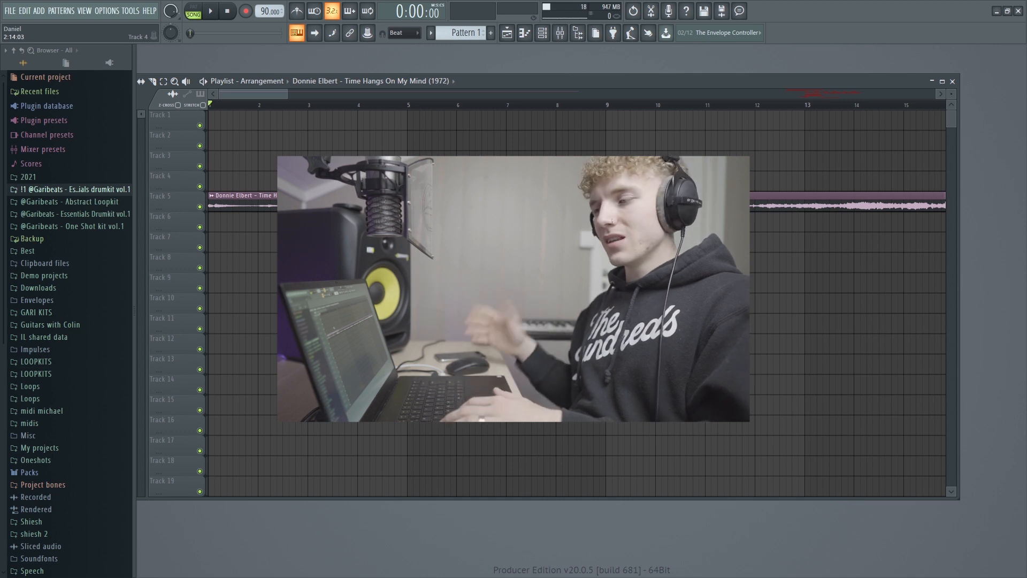
# Play the Donnie Elbert sample on track 5 from the start and examine the waveform of its opening bars.
pyautogui.press('space')
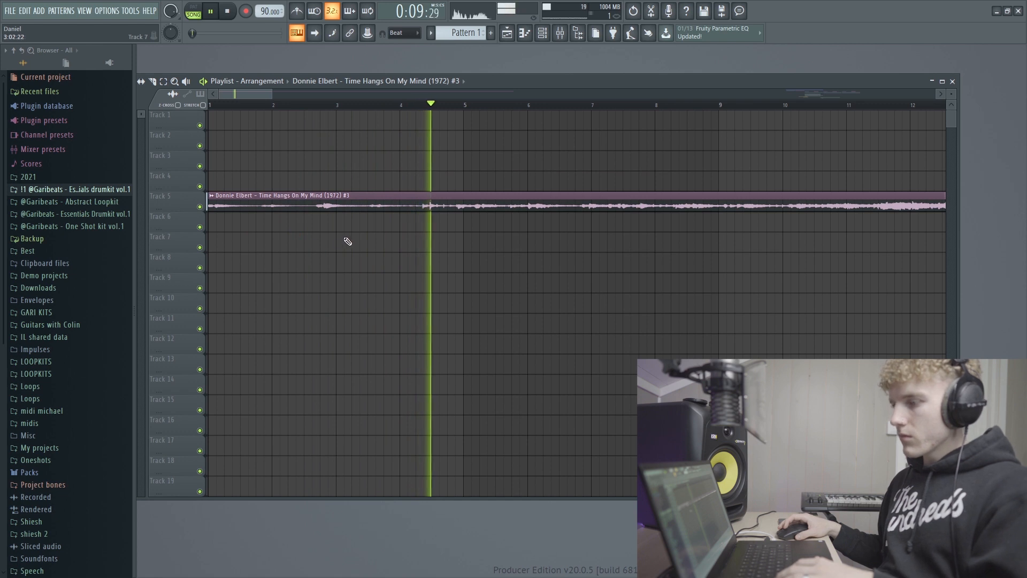
pyautogui.press('space')
pyautogui.scroll(6, 437, 213)
pyautogui.scroll(-4, 537, 211)
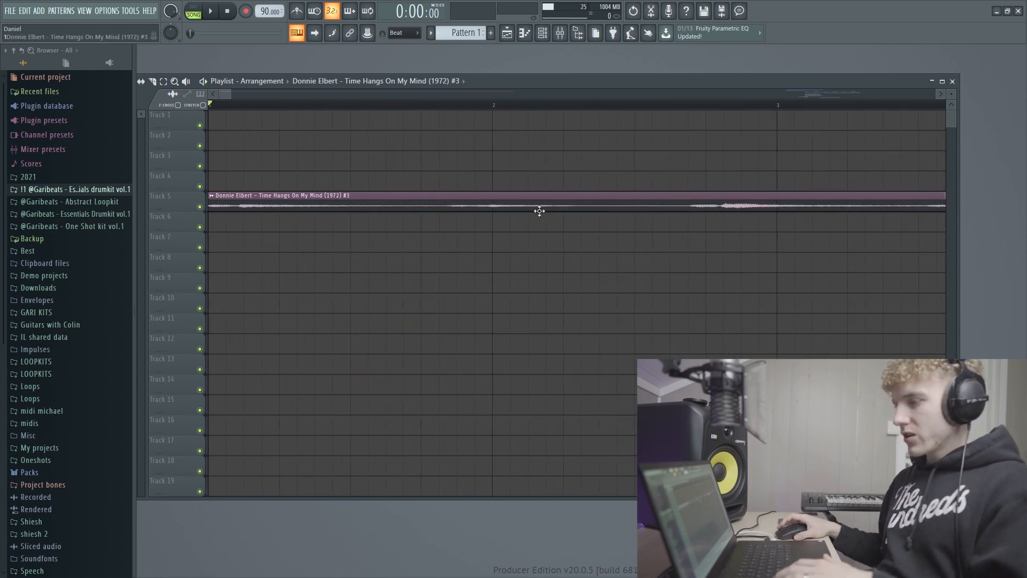
pyautogui.scroll(-3, 372, 122)
pyautogui.press('space')
pyautogui.scroll(3, 534, 198)
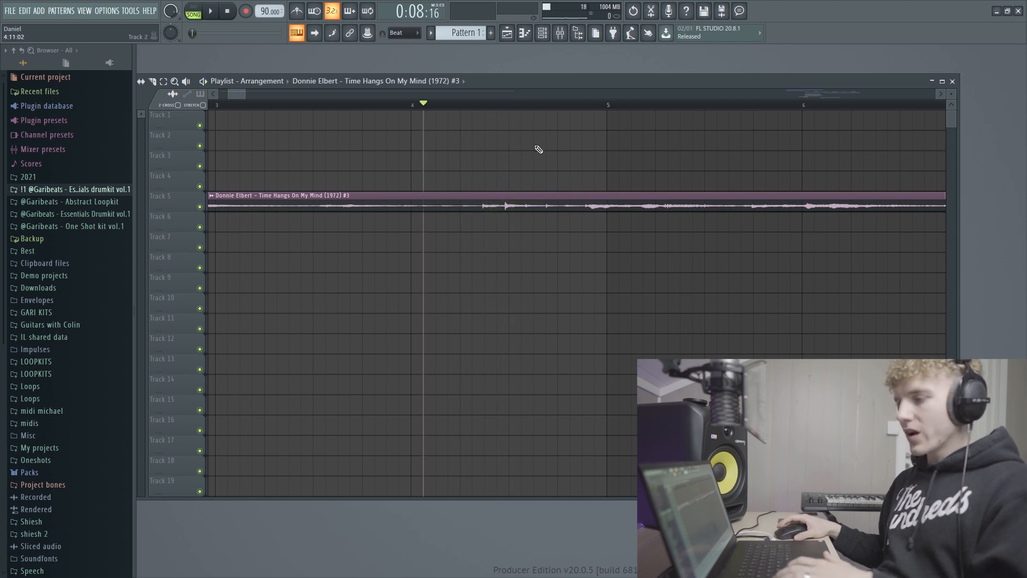
pyautogui.scroll(3, 508, 213)
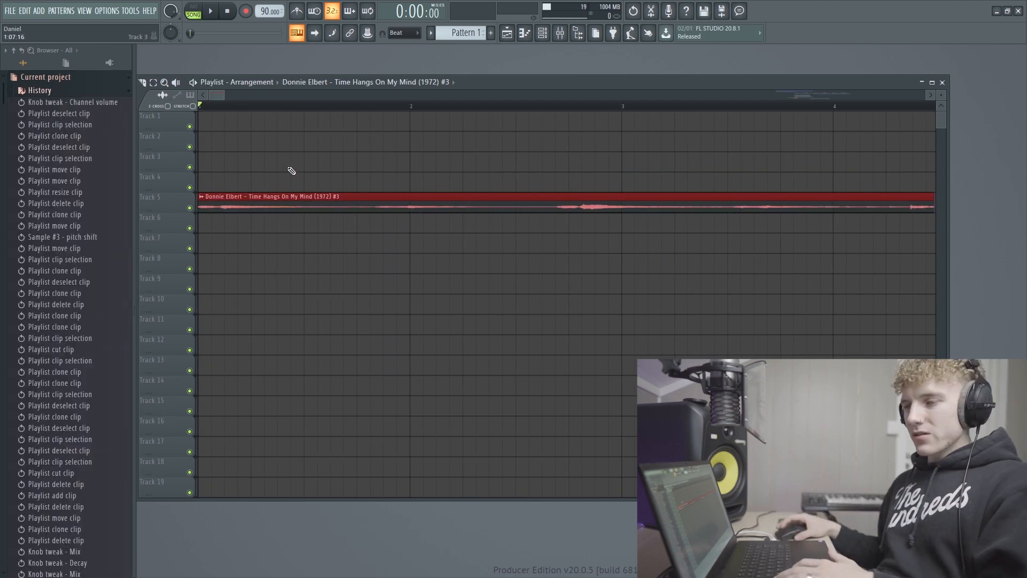
# Cut the Donnie Elbert clip on track 5 so that it ends about midway through bar 4.
pyautogui.press('space')
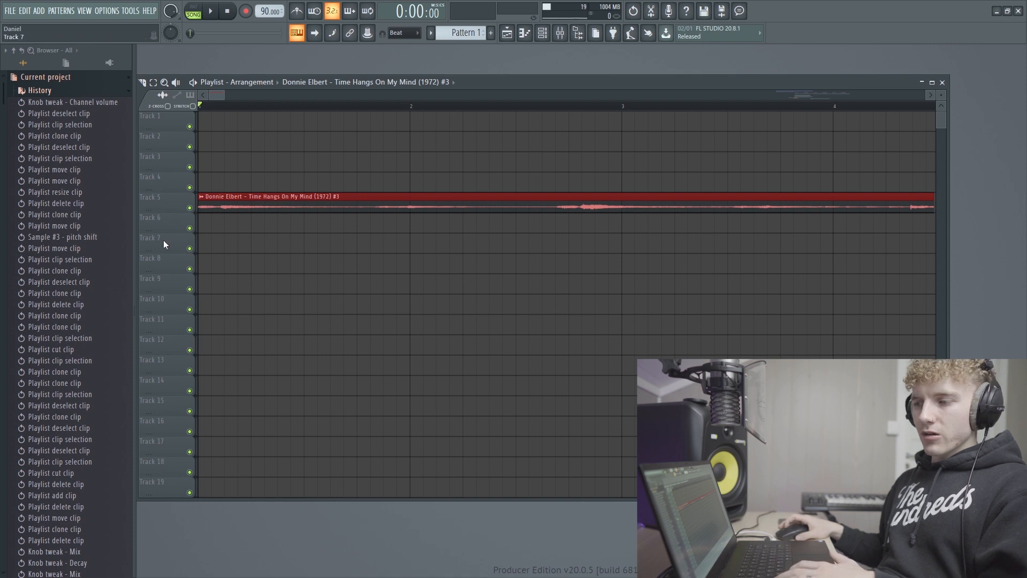
pyautogui.moveTo(213, 105); pyautogui.dragTo(340, 133)
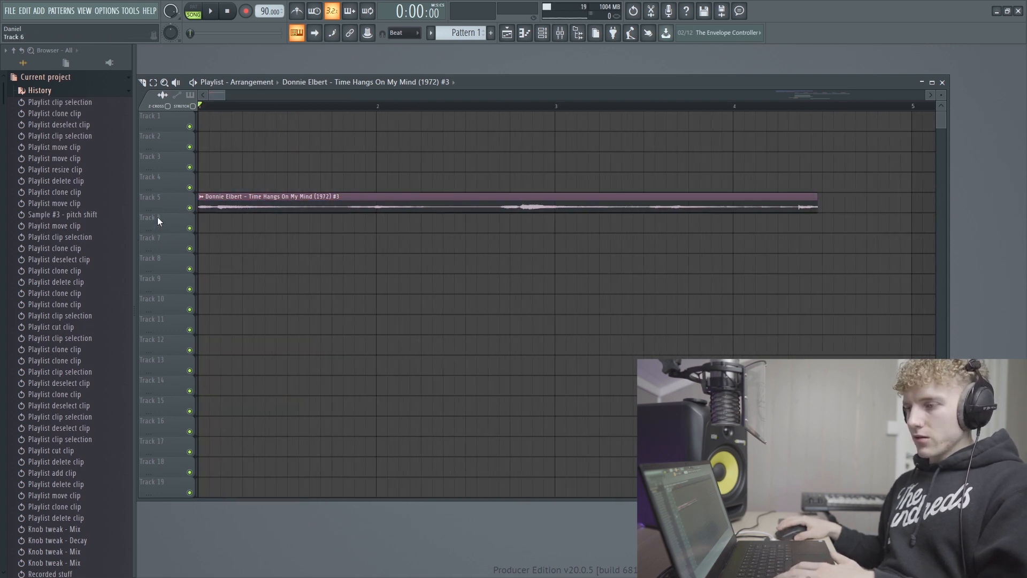
pyautogui.scroll(3, 158, 220)
pyautogui.moveTo(349, 222); pyautogui.dragTo(343, 187)
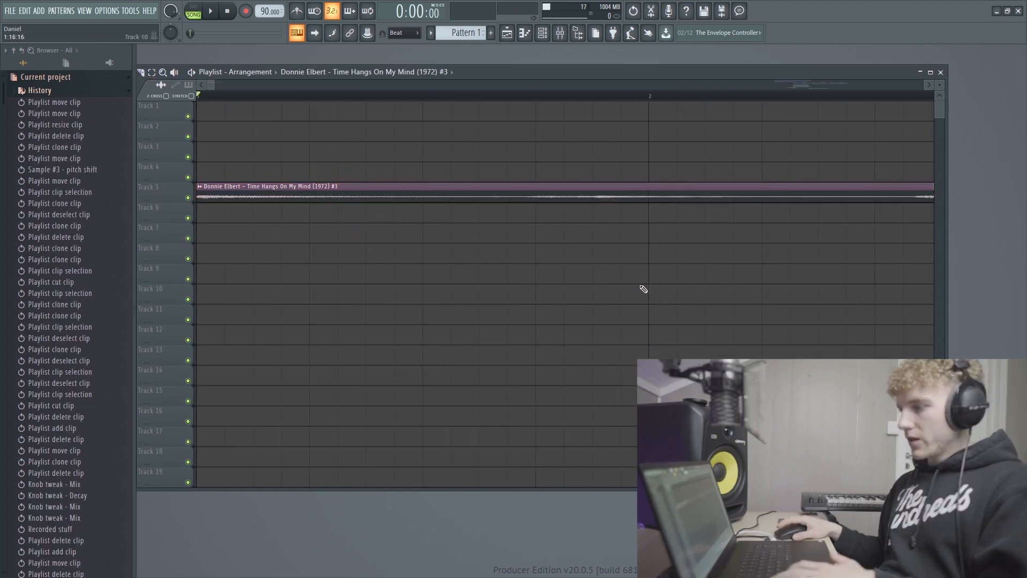
# Enable audio stretching and stretch the trimmed Donnie Elbert clip so that it ends exactly at bar 5.
pyautogui.scroll(-3, 408, 223)
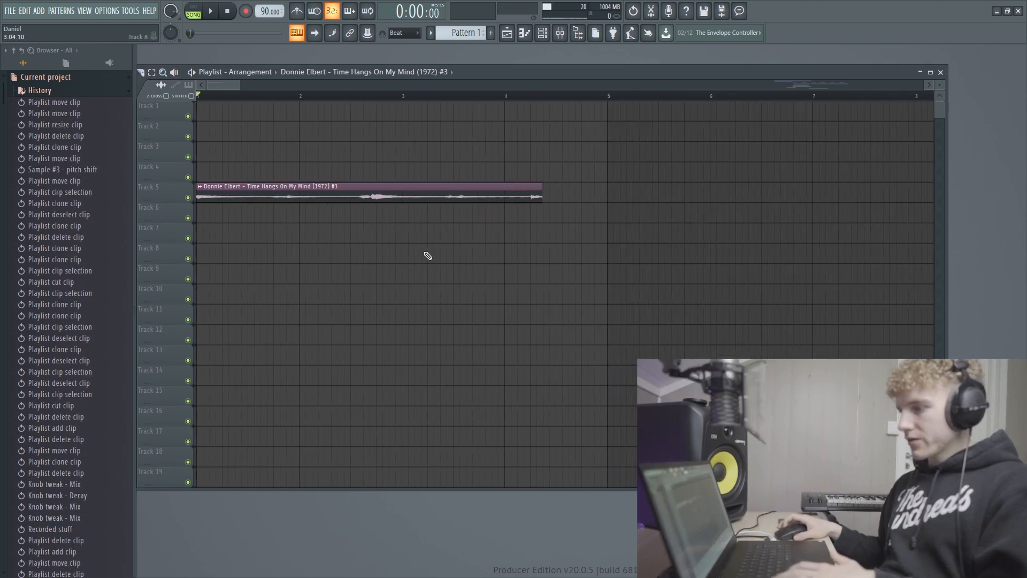
pyautogui.scroll(2, 698, 219)
pyautogui.scroll(-1, 698, 220)
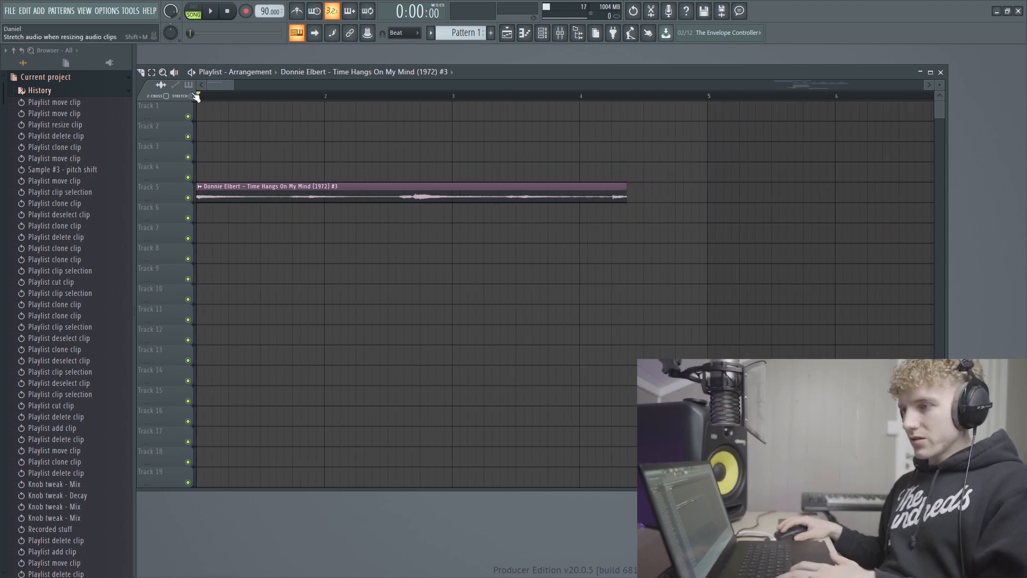
pyautogui.scroll(2, 763, 253)
pyautogui.moveTo(517, 196); pyautogui.dragTo(615, 225)
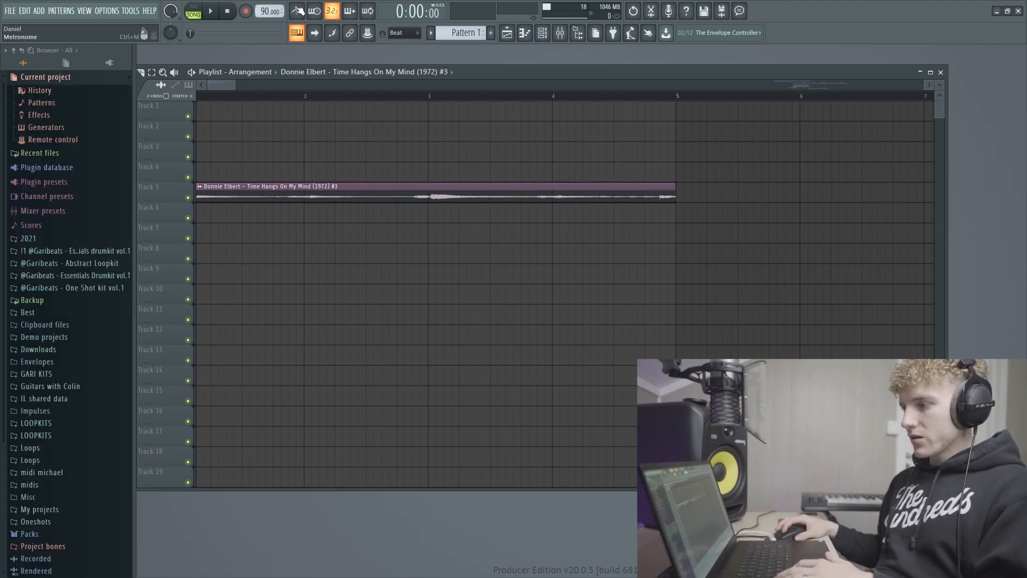
# Turn on the metronome and play the stretched clip on track 5 to check its timing.
pyautogui.scroll(1, 267, 233)
pyautogui.scroll(-1, 391, 234)
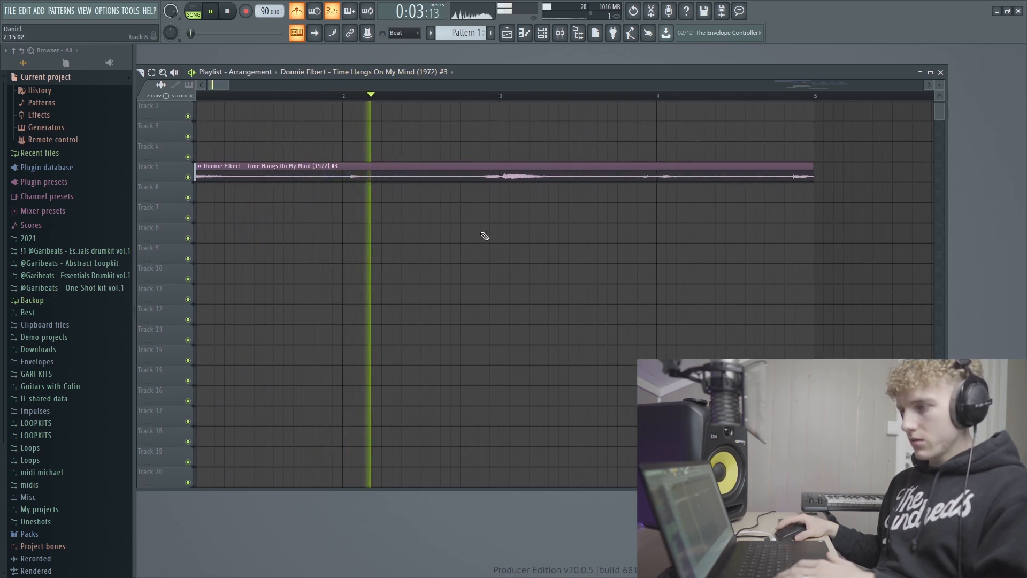
pyautogui.scroll(-1, 481, 227)
pyautogui.scroll(1, 545, 251)
pyautogui.scroll(-2, 532, 253)
pyautogui.scroll(2, 532, 252)
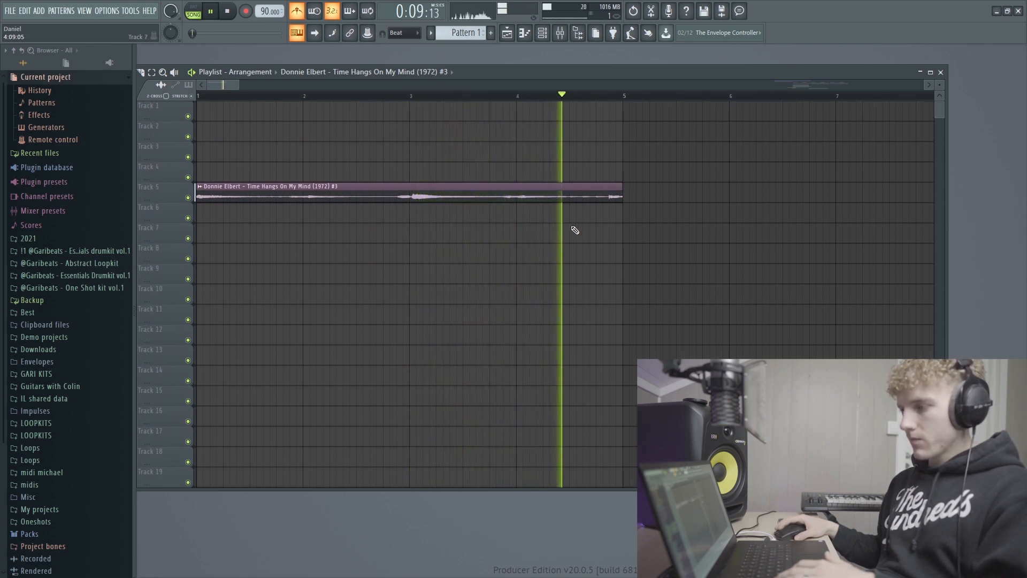
pyautogui.scroll(-4, 558, 238)
pyautogui.scroll(4, 558, 237)
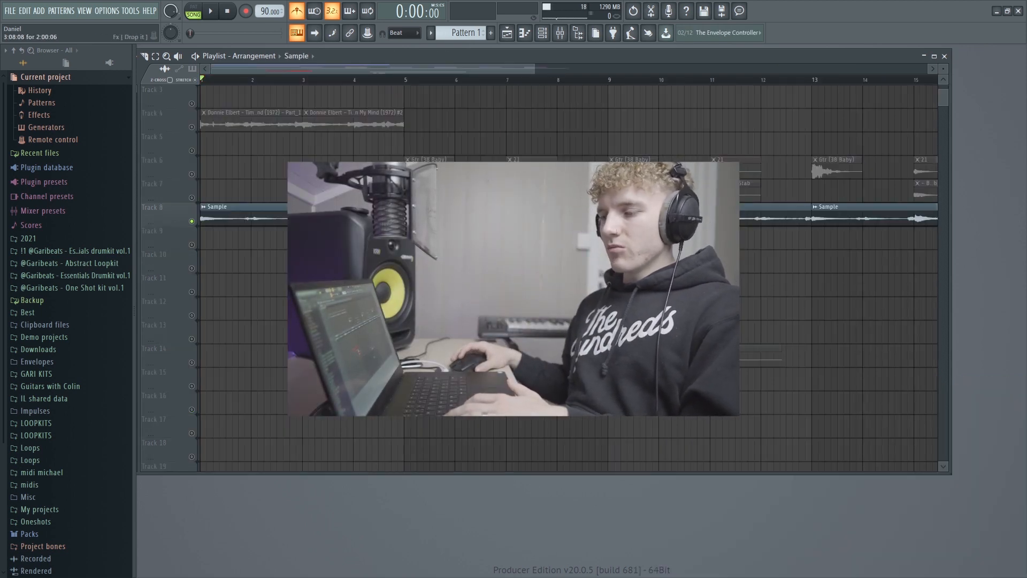
# Set a time selection from bar 1 to bar 5 and select only the first Sample clip on track 8.
pyautogui.scroll(2, 398, 307)
pyautogui.keyDown('ctrl'); pyautogui.click(398, 308); pyautogui.keyUp('ctrl')
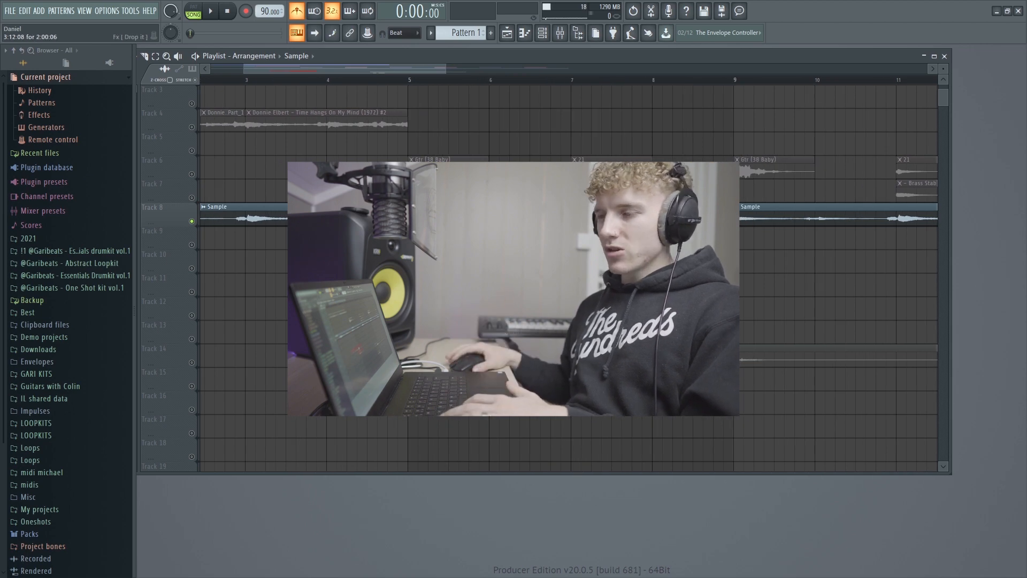
pyautogui.scroll(-3, 265, 218)
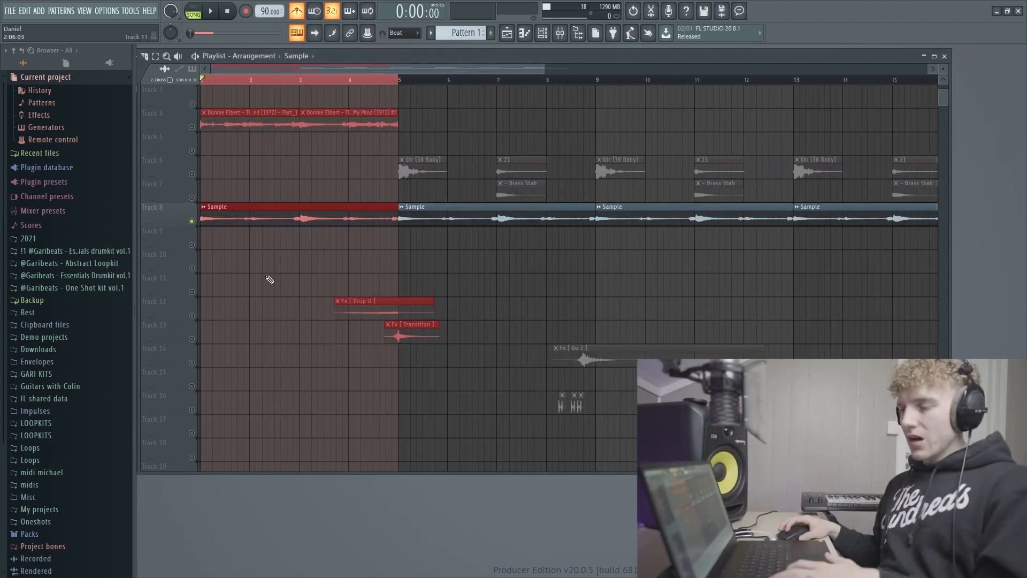
pyautogui.keyDown('ctrl'); pyautogui.click(264, 209); pyautogui.keyUp('ctrl')
pyautogui.scroll(3, 214, 223)
pyautogui.scroll(-3, 214, 224)
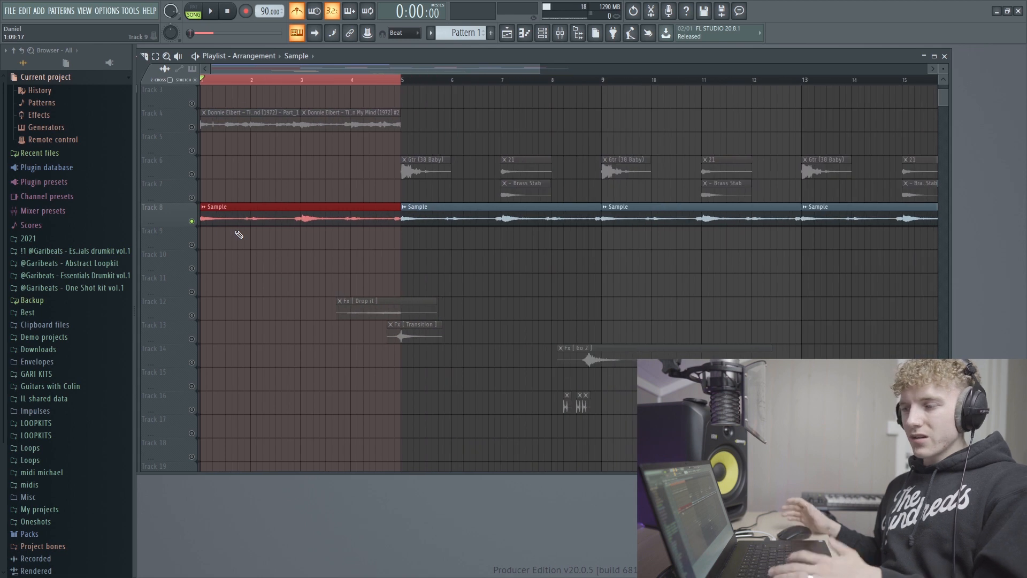
# Deselect the Sample clip and play the four-bar loop on track 8.
pyautogui.scroll(2, 202, 214)
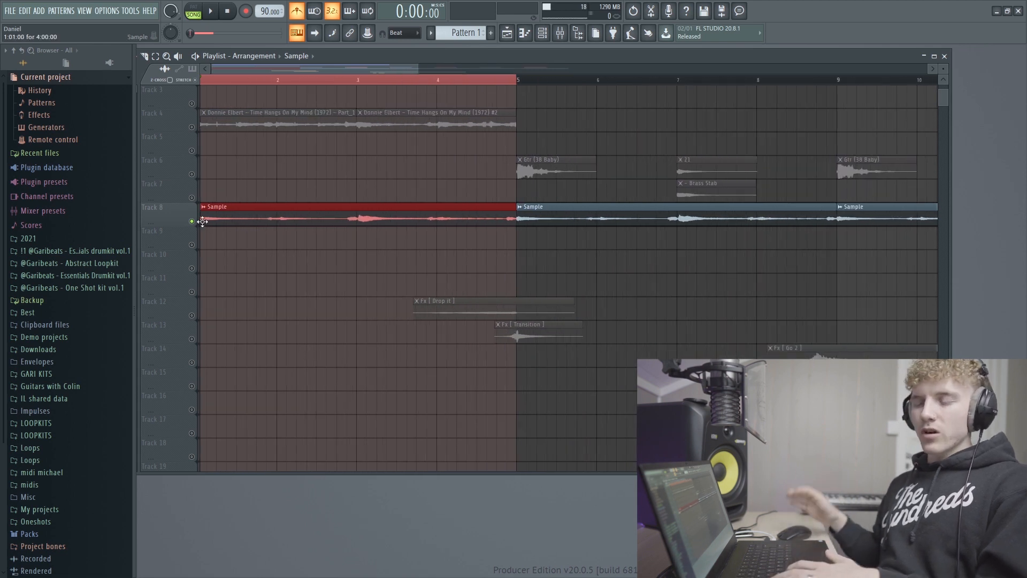
pyautogui.scroll(-1, 310, 223)
pyautogui.scroll(2, 279, 229)
pyautogui.scroll(-2, 402, 218)
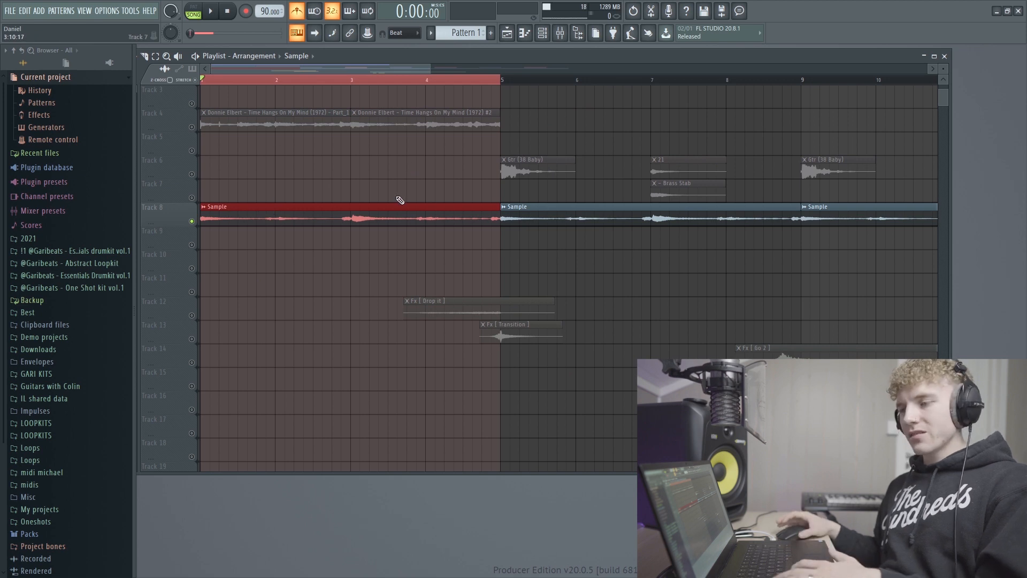
pyautogui.keyDown('ctrl'); pyautogui.click(383, 169); pyautogui.keyUp('ctrl')
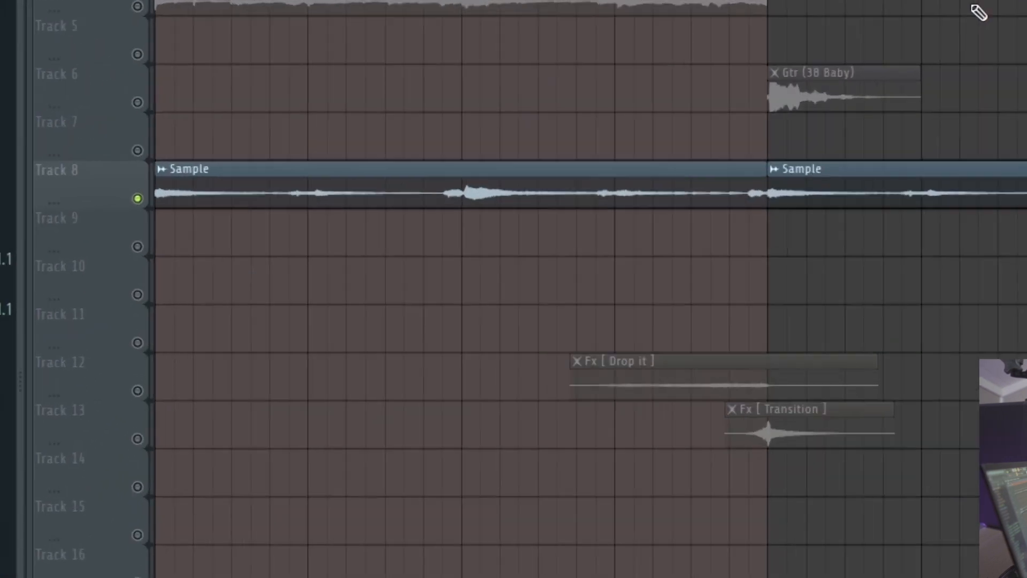
pyautogui.press('space')
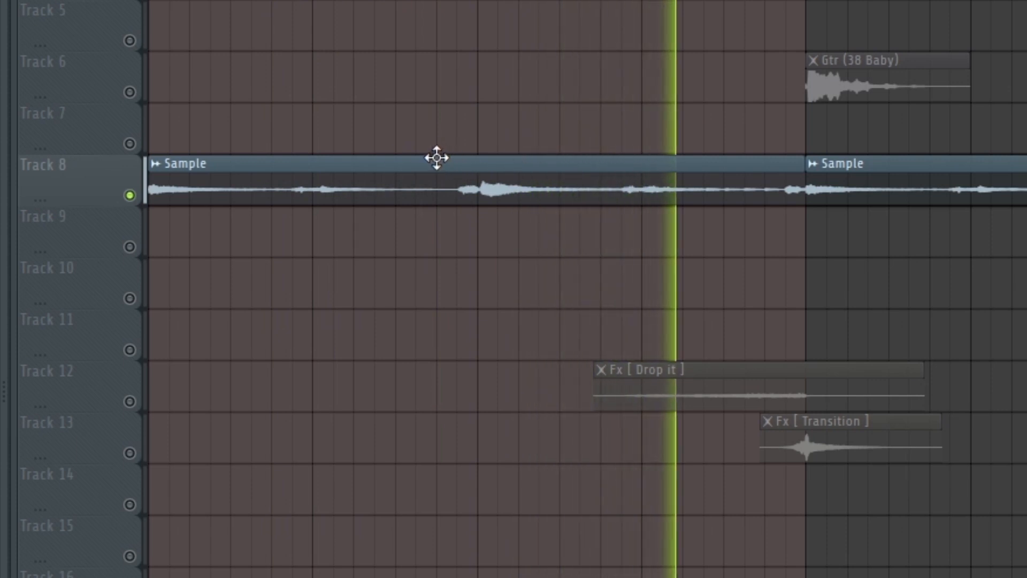
pyautogui.press('space')
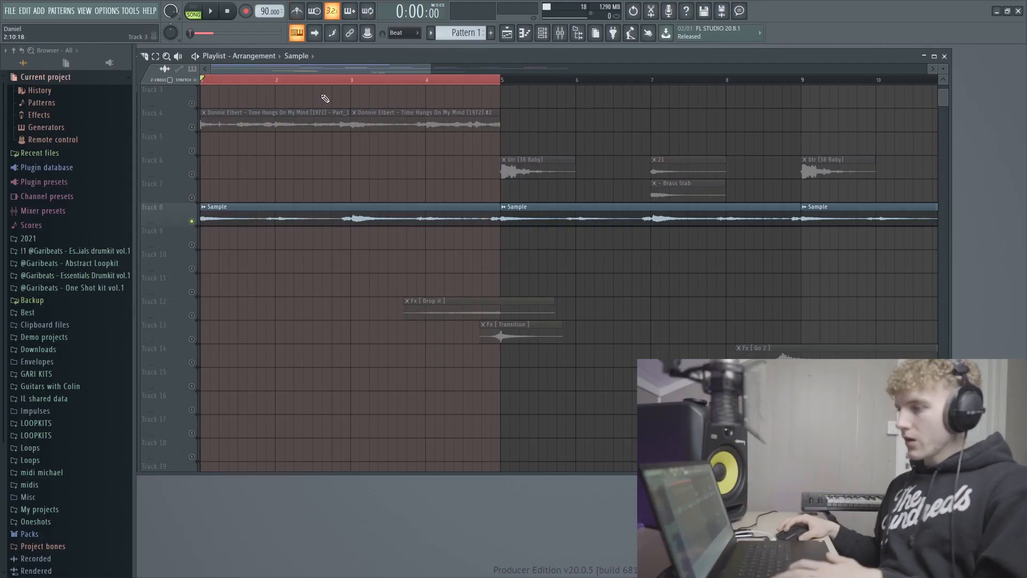
# Remove the first Sample clip from track 8 and activate only tracks 1 to 4.
pyautogui.scroll(-2, 236, 227)
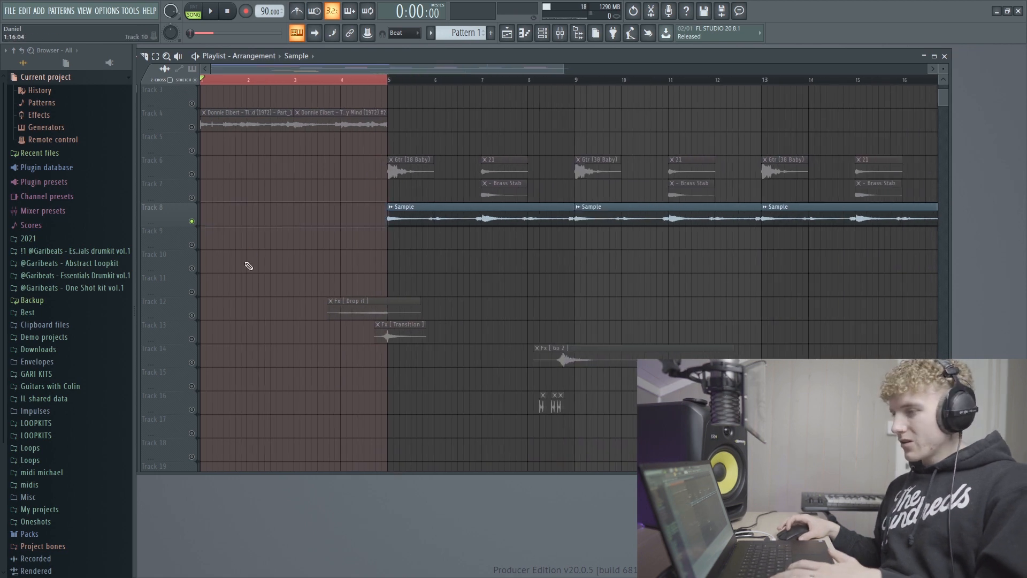
pyautogui.scroll(2, 257, 249)
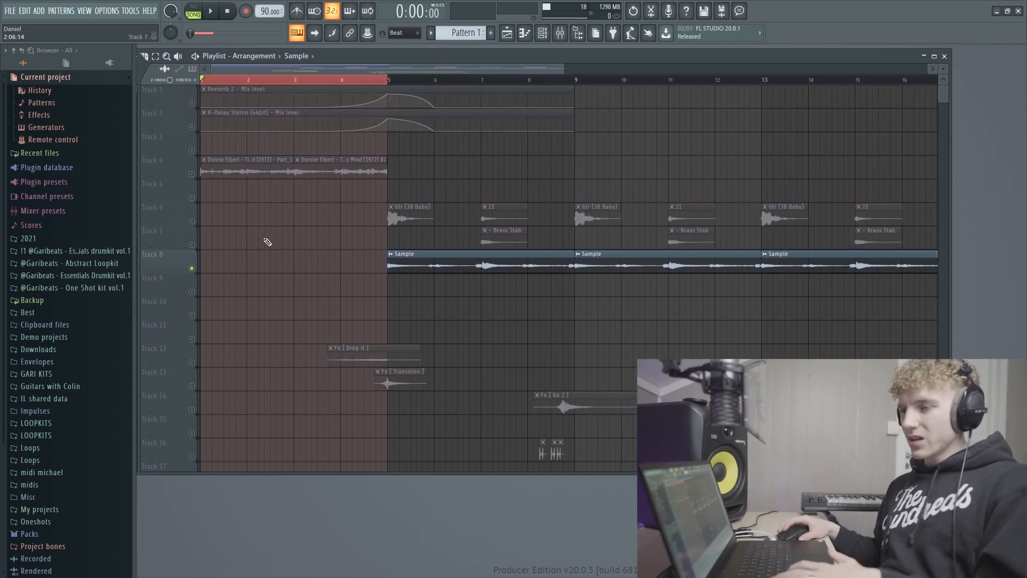
pyautogui.click(193, 174)
pyautogui.click(192, 127)
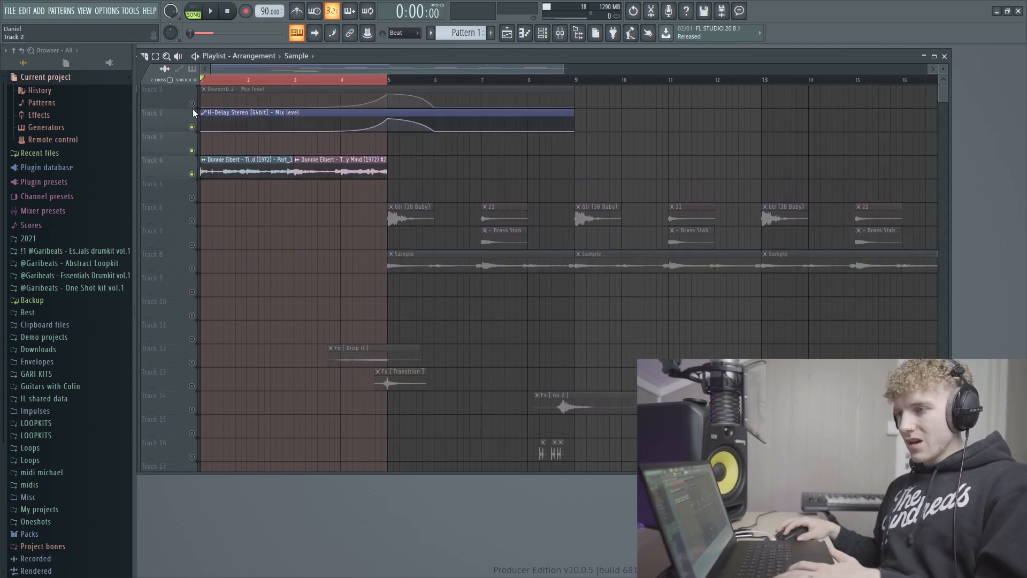
pyautogui.click(191, 103)
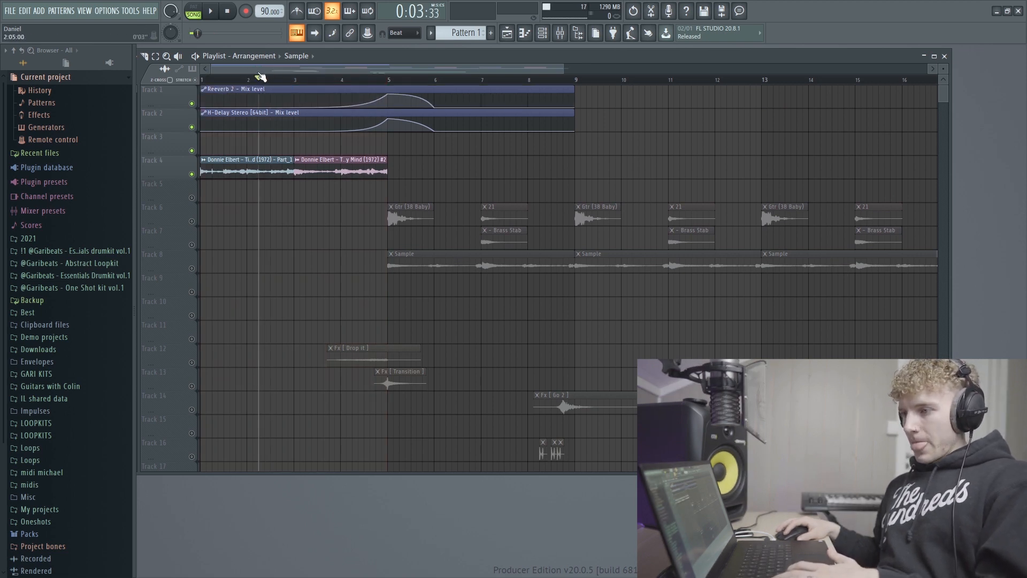
# Clear the time selection, solo track 4 and play its two Donnie Elbert clips.
pyautogui.scroll(3, 203, 107)
pyautogui.rightClick(194, 174)
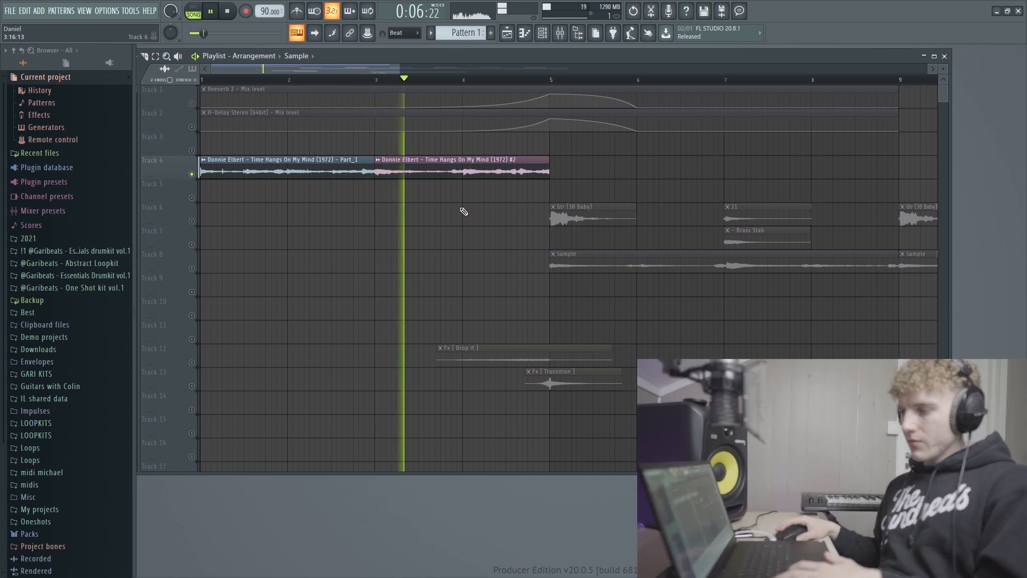
pyautogui.scroll(3, 447, 213)
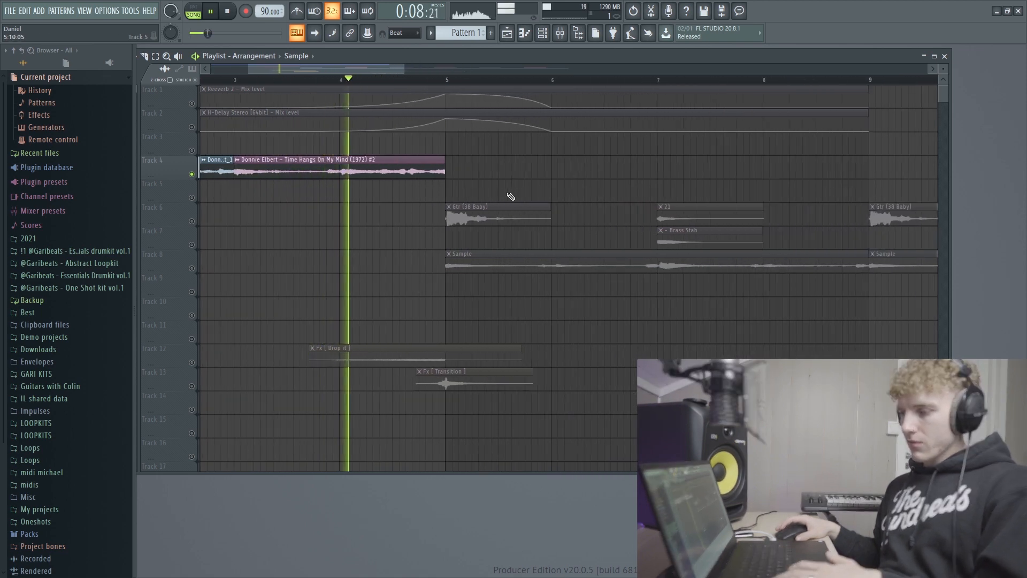
pyautogui.scroll(-3, 540, 207)
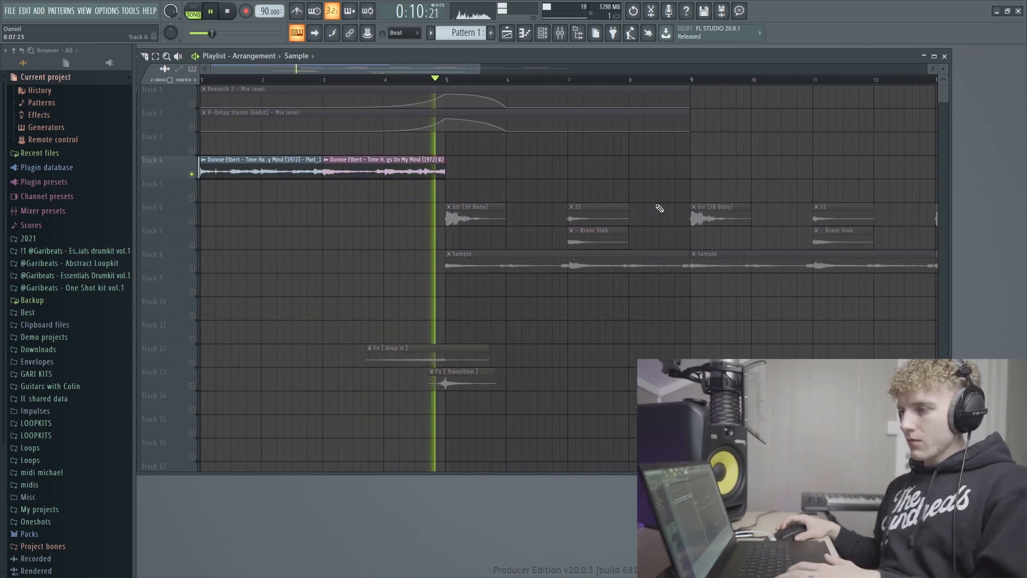
# Place the playhead at bar 4, solo track 12 and play the Fx [ Drop it ] clip.
pyautogui.scroll(-3, 532, 252)
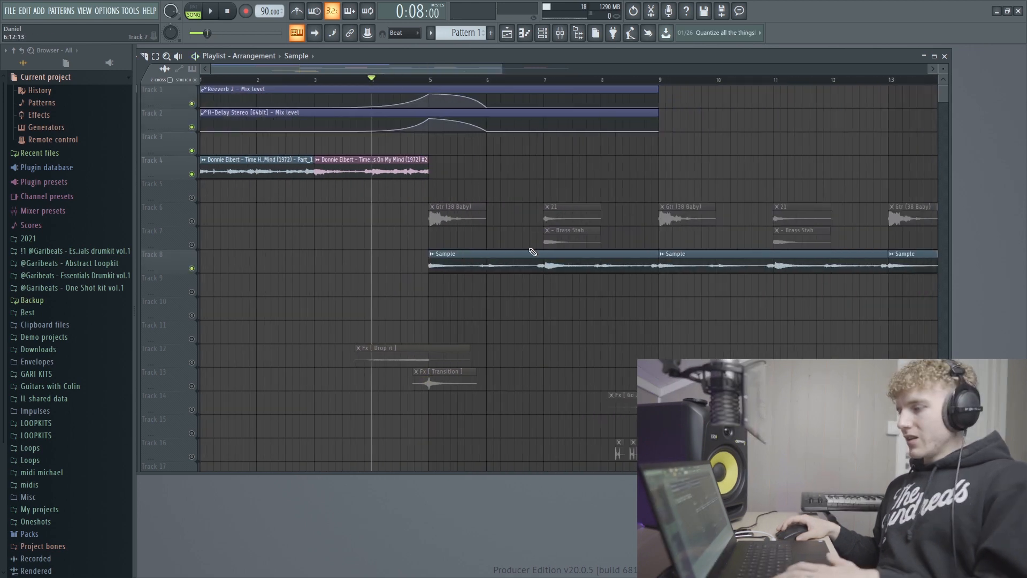
pyautogui.scroll(3, 531, 252)
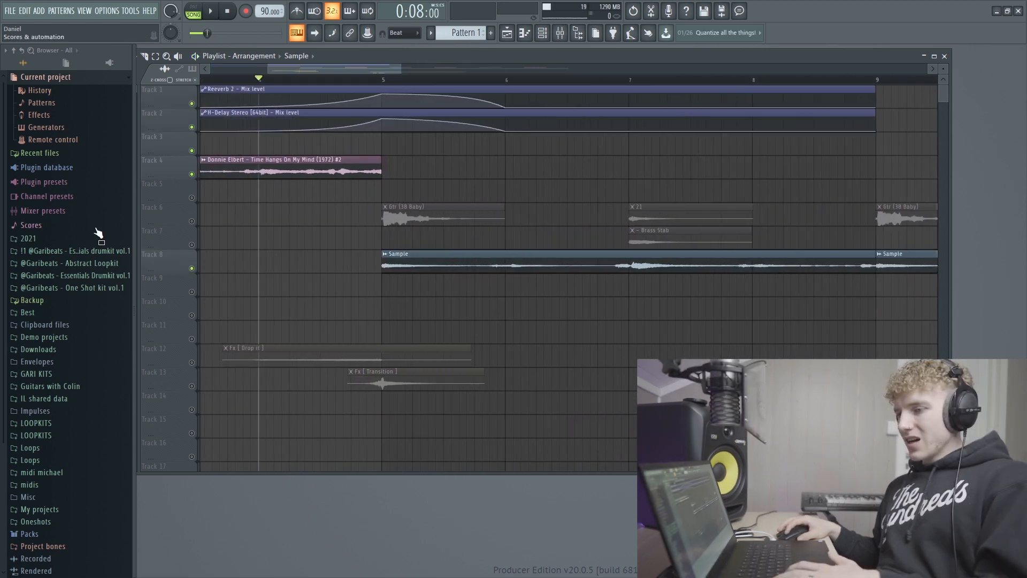
pyautogui.click(192, 222)
pyautogui.click(192, 362)
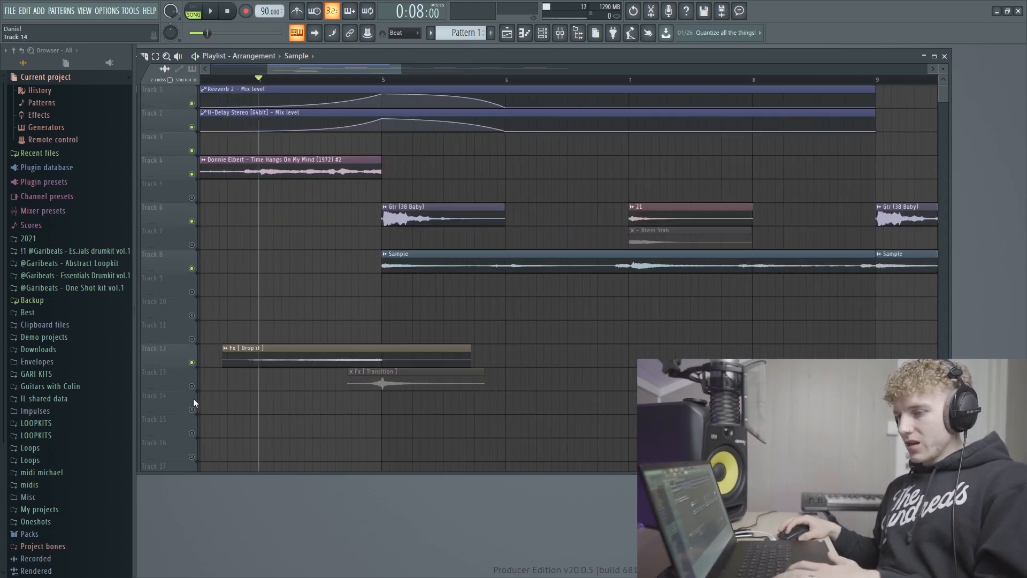
pyautogui.keyDown('ctrl'); pyautogui.click(194, 364); pyautogui.keyUp('ctrl')
pyautogui.press('space')
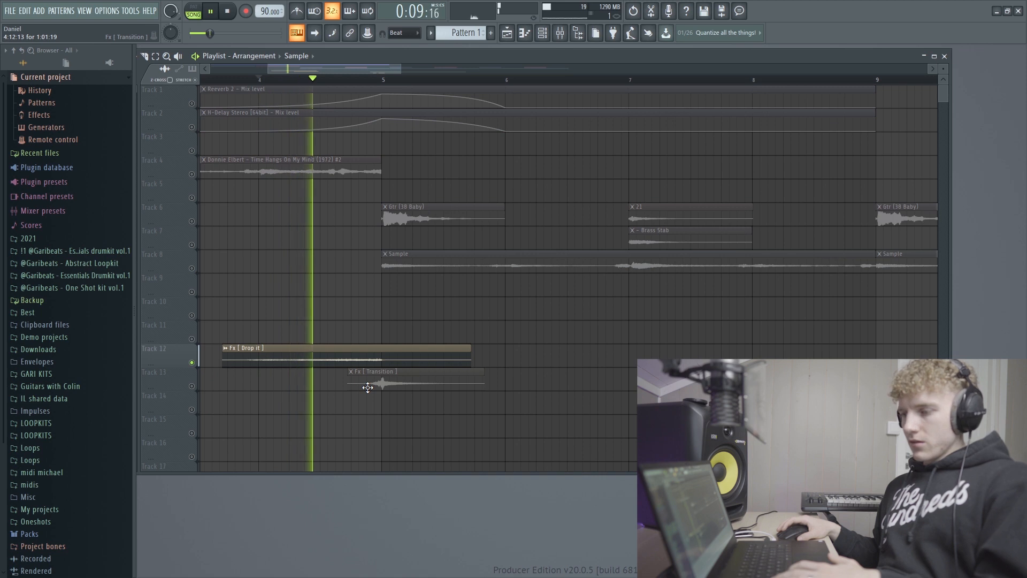
# Unmute track 13 and play the Fx [ Transition ] clip together with Fx [ Drop it ] from bar 4.
pyautogui.click(192, 387)
pyautogui.scroll(4, 389, 378)
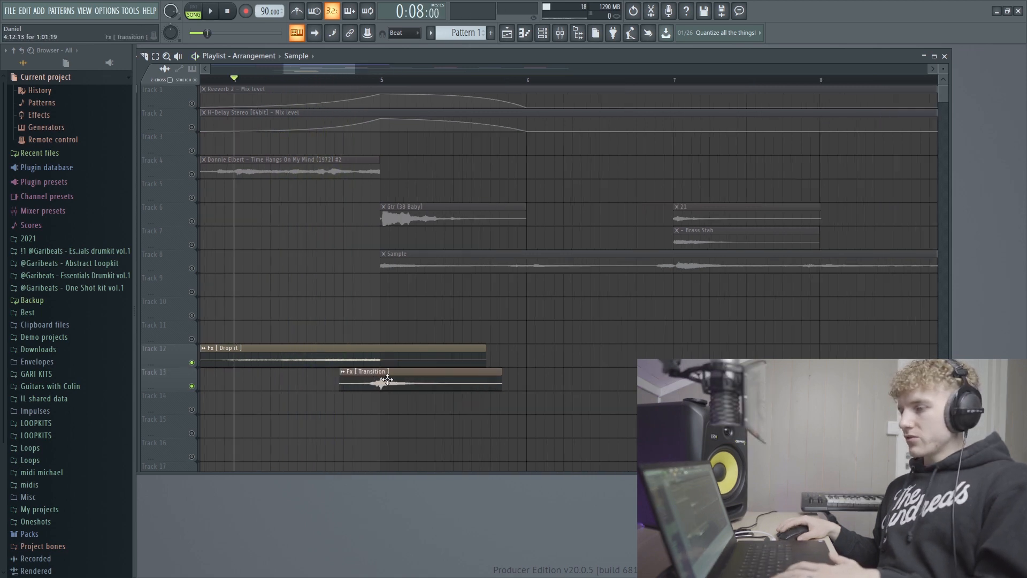
pyautogui.press('space')
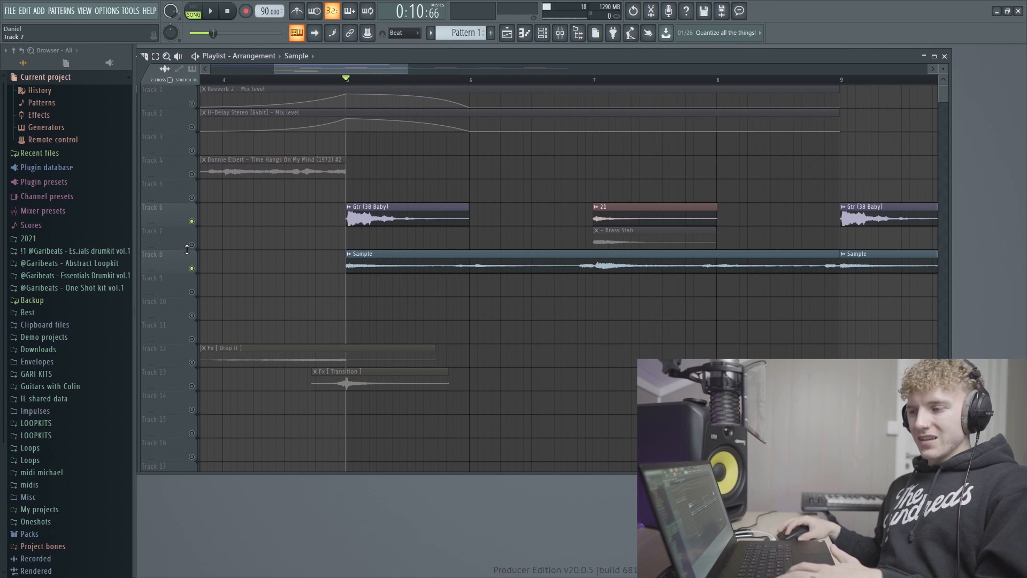
# Unmute track 7, then solo track 6 and play its Gtr (38 Baby) and 21 clips from bar 5.
pyautogui.scroll(-3, 360, 263)
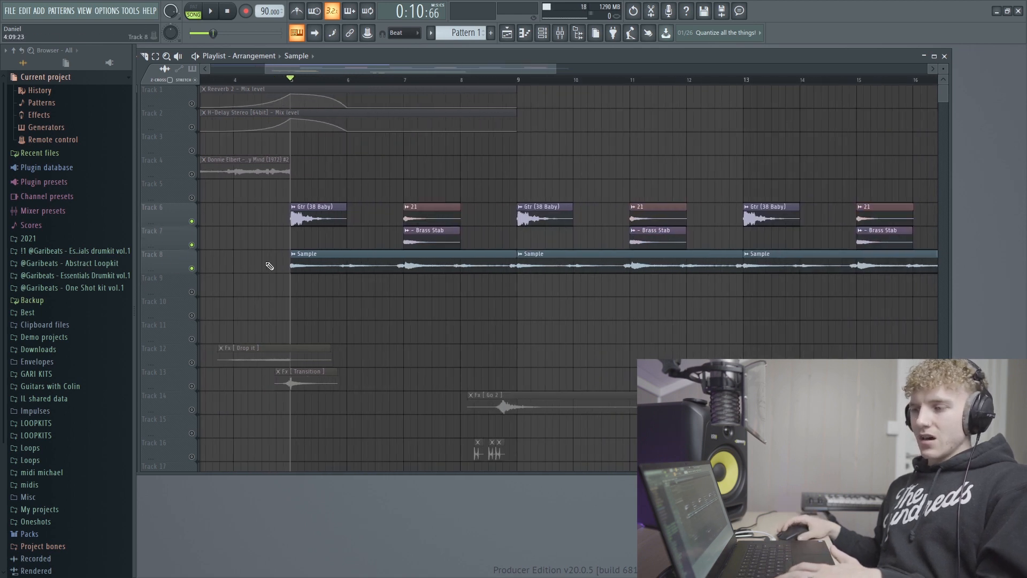
pyautogui.scroll(5, 311, 249)
pyautogui.scroll(-3, 310, 249)
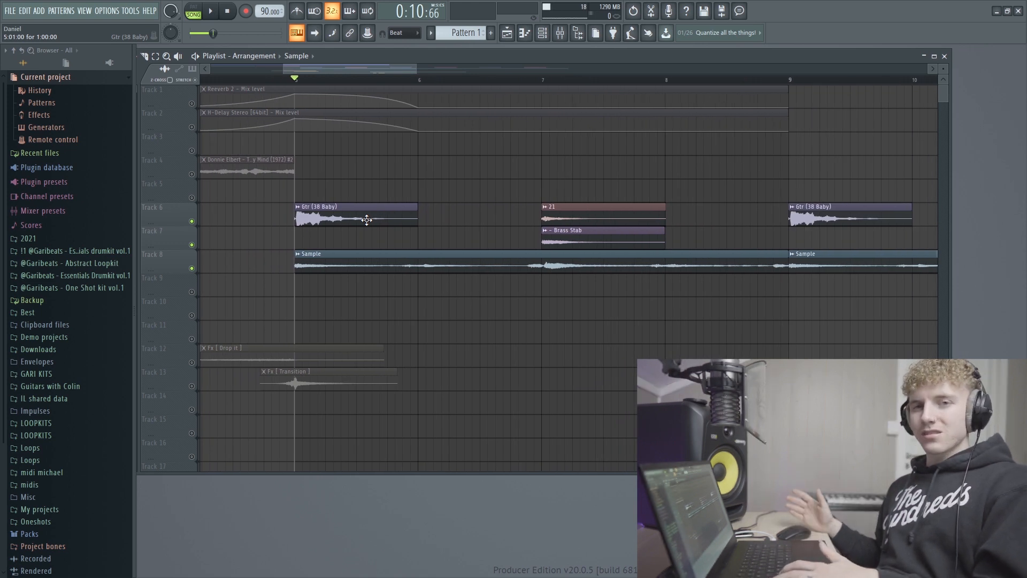
pyautogui.hscroll(-1, 367, 219)
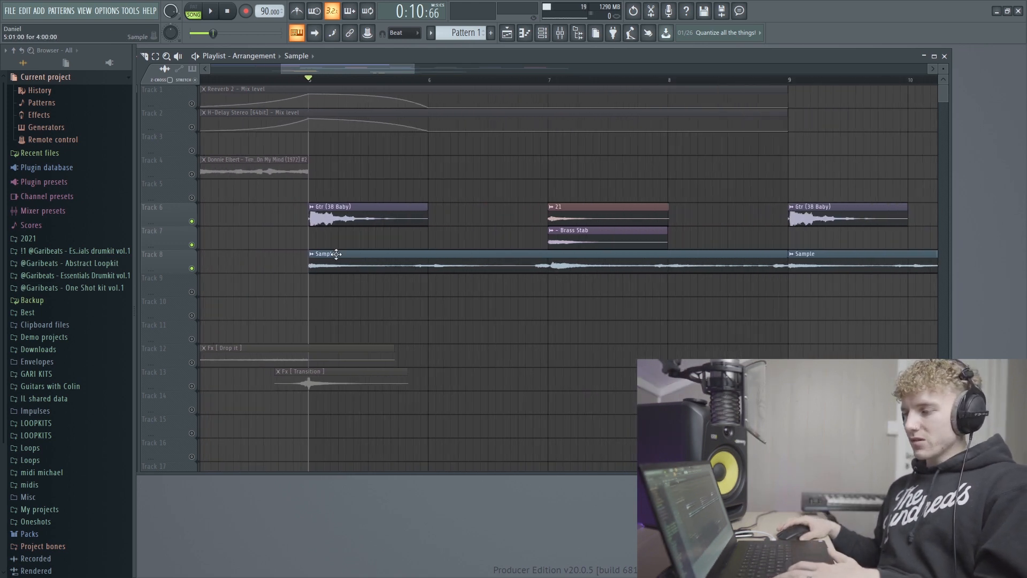
pyautogui.rightClick(192, 220)
pyautogui.press('space')
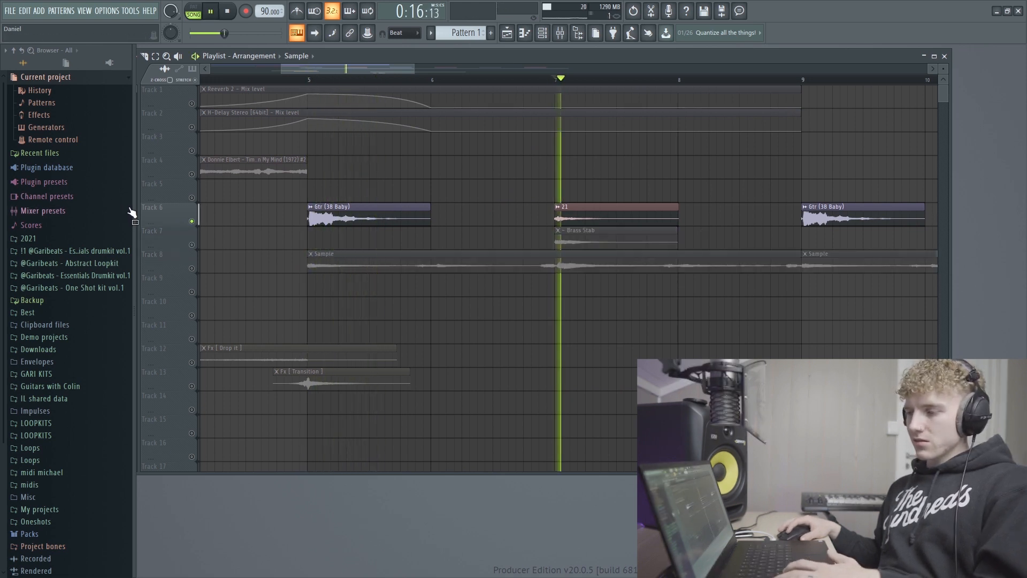
# Solo track 7 and play its Brass Stab clip from bar 7.
pyautogui.rightClick(192, 244)
pyautogui.scroll(4, 687, 291)
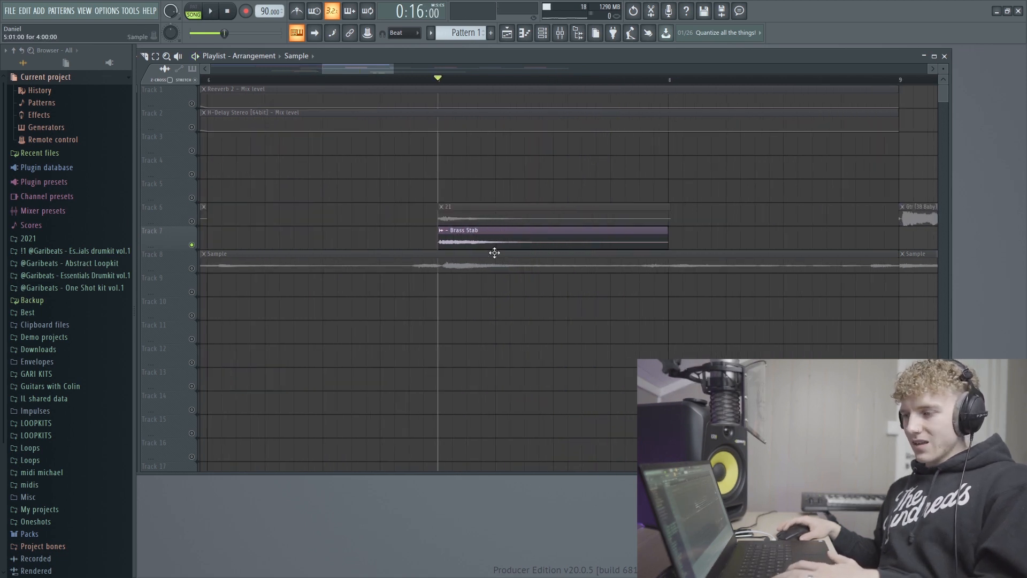
pyautogui.scroll(-4, 535, 286)
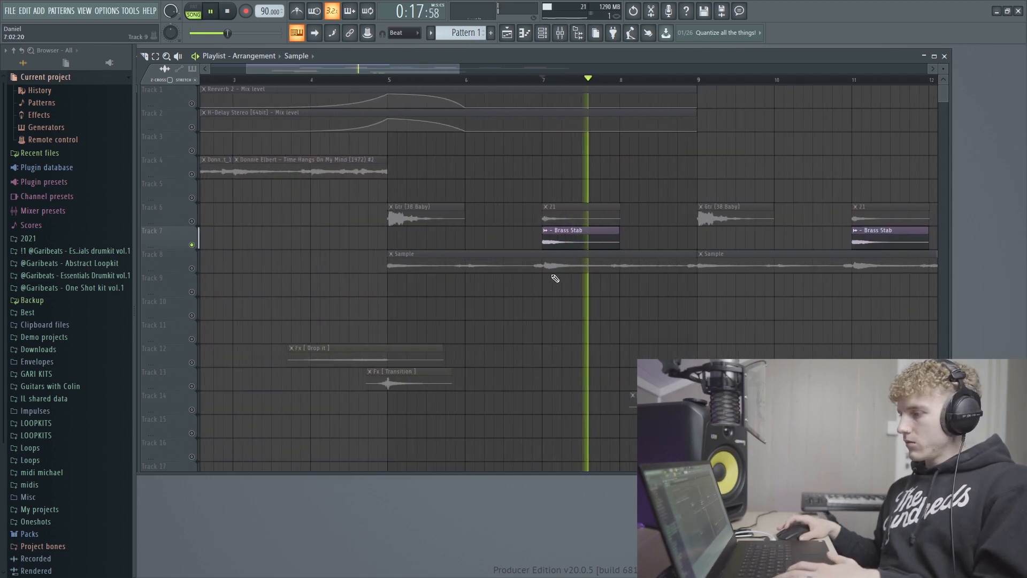
pyautogui.press('space')
# Solo track 14 and play the Fx [ Go 2 ] clip leading into bar 9.
pyautogui.scroll(-5, 423, 246)
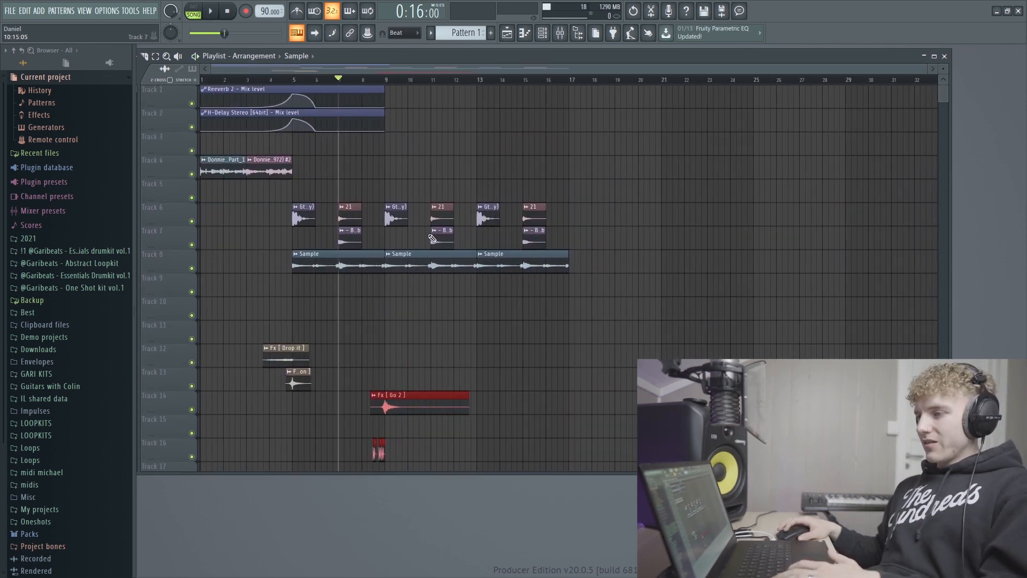
pyautogui.scroll(5, 422, 426)
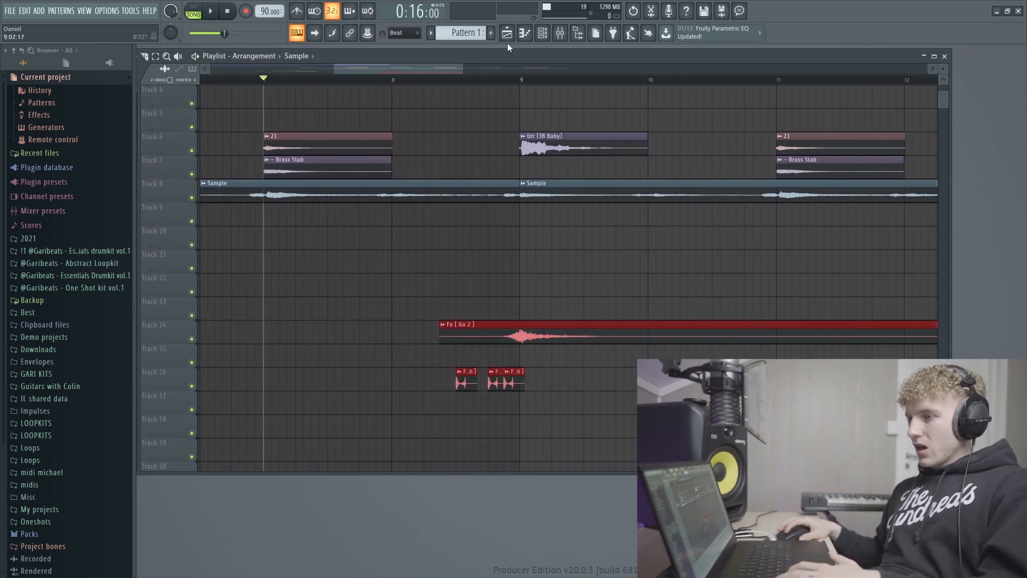
pyautogui.keyDown('ctrl'); pyautogui.click(192, 339); pyautogui.keyUp('ctrl')
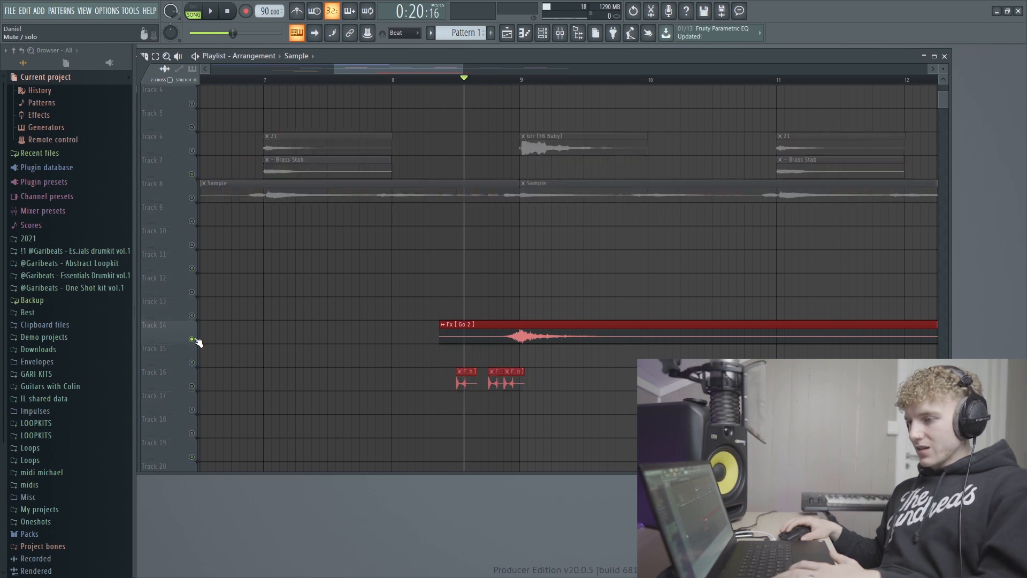
pyautogui.scroll(2, 488, 367)
pyautogui.press('space')
pyautogui.scroll(1, 292, 378)
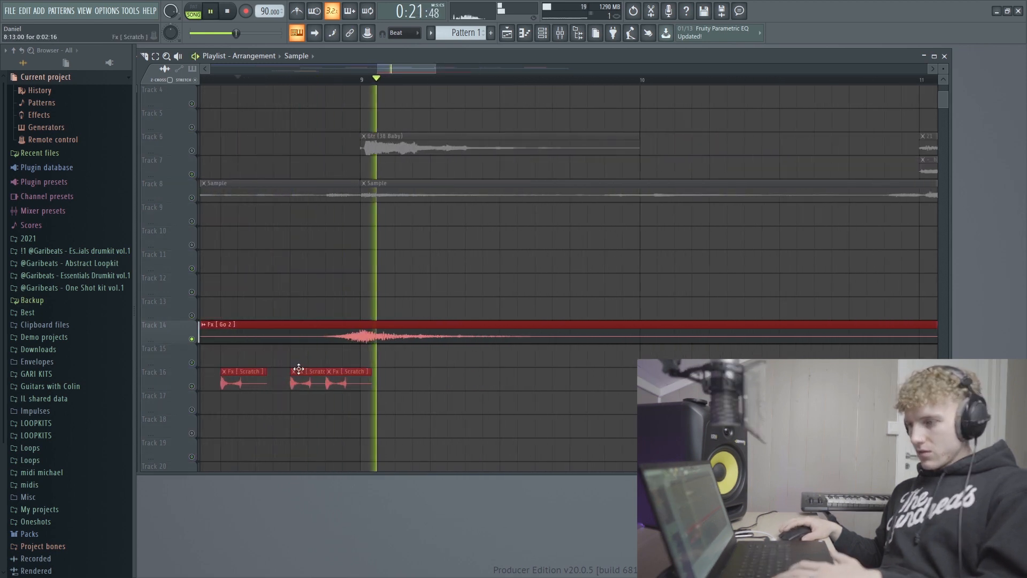
# Solo track 16 and play the three Fx [ Scratch ] clips before bar 9.
pyautogui.scroll(-2, 337, 382)
pyautogui.click(192, 385)
pyautogui.scroll(3, 361, 119)
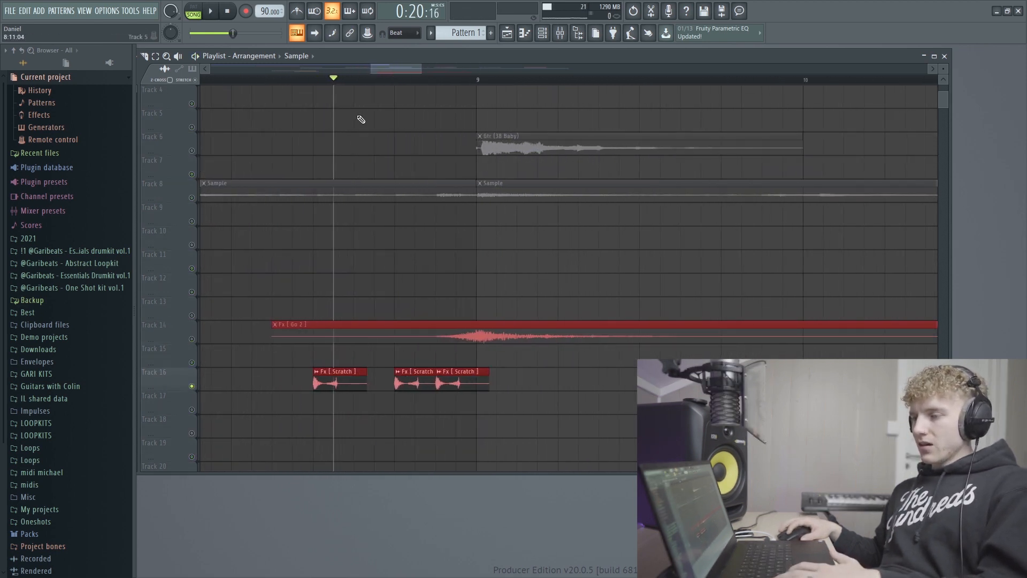
pyautogui.scroll(-3, 468, 276)
pyautogui.scroll(5, 482, 289)
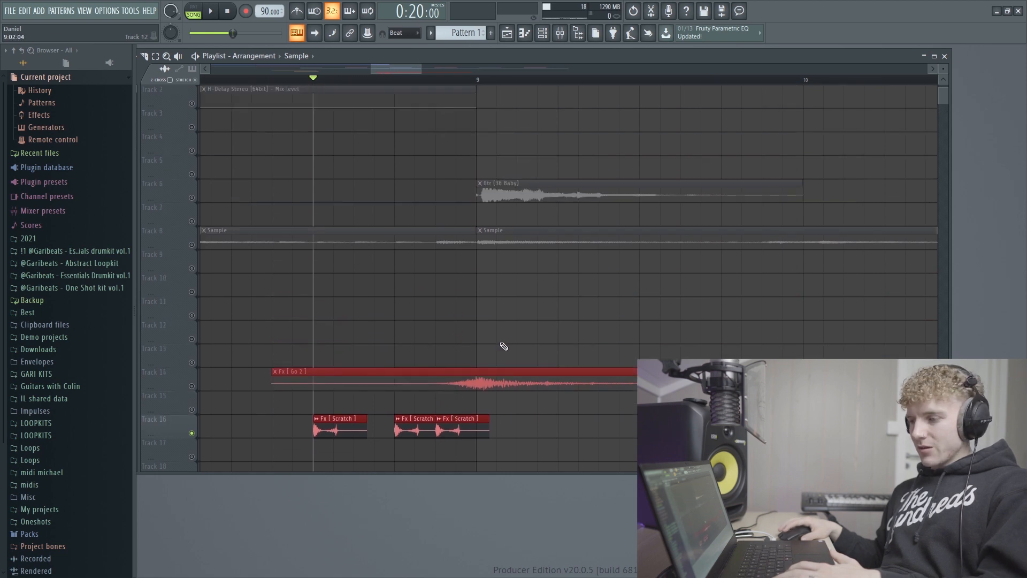
# Reactivate all tracks and examine the full arrangement of clips.
pyautogui.scroll(-3, 500, 331)
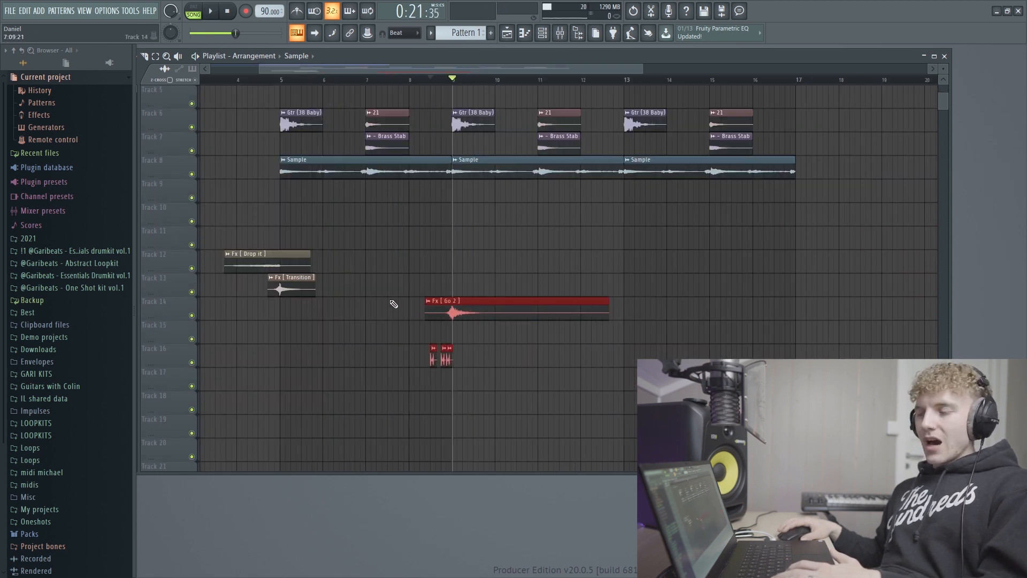
pyautogui.scroll(4, 393, 302)
pyautogui.scroll(-2, 405, 285)
pyautogui.scroll(-3, 362, 260)
pyautogui.scroll(3, 361, 261)
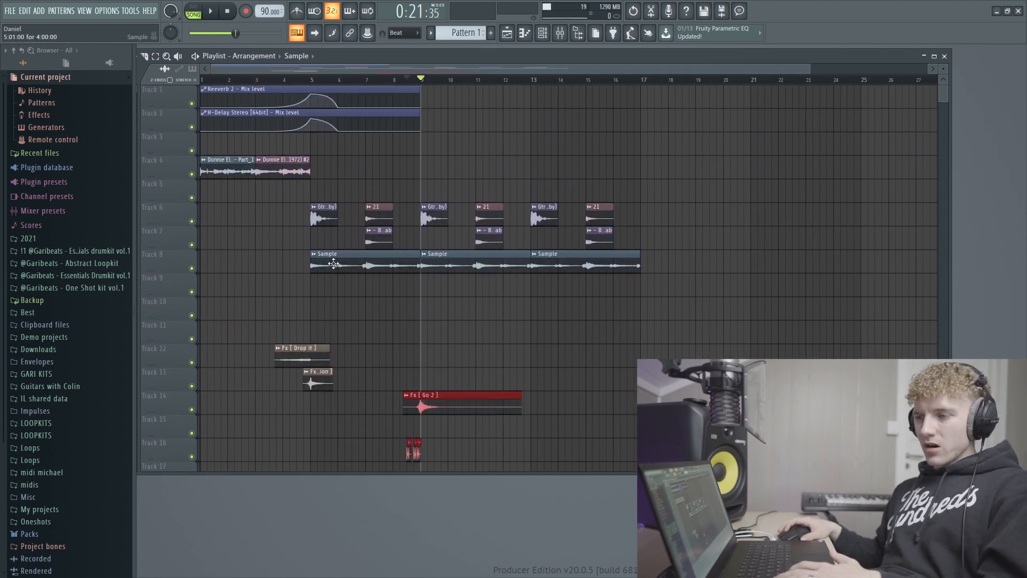
pyautogui.scroll(-2, 369, 176)
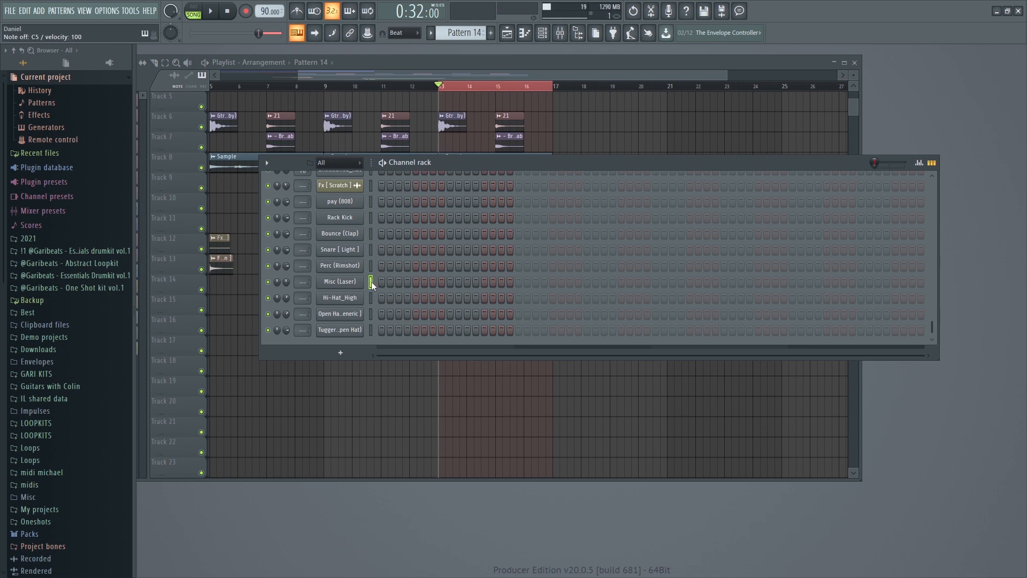
# Program Bounce (Clap) hits in Pattern 14 on step 5 and every eighth step after it through step 61, playing the loop.
pyautogui.click(370, 330)
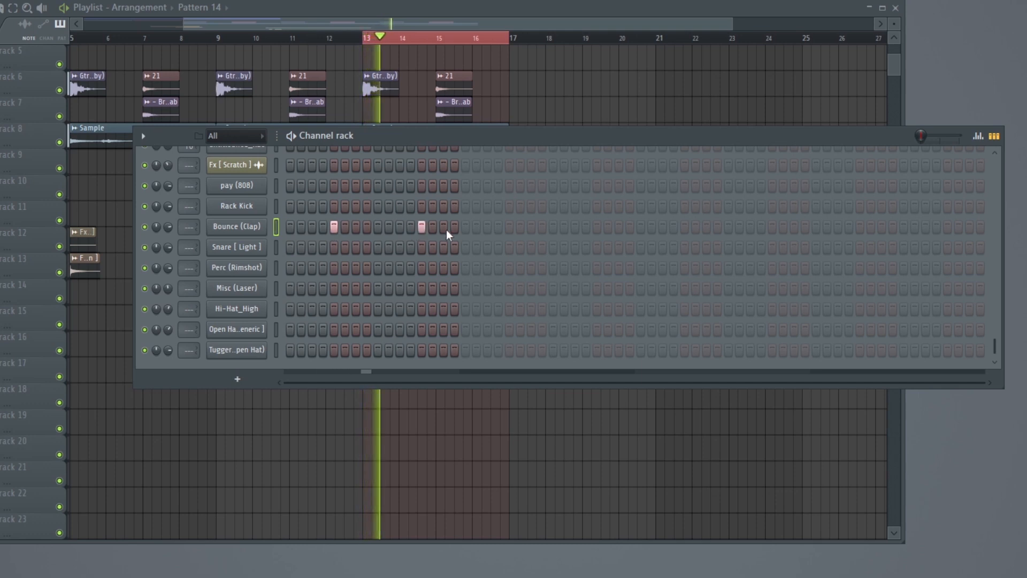
pyautogui.click(510, 228)
pyautogui.press('space')
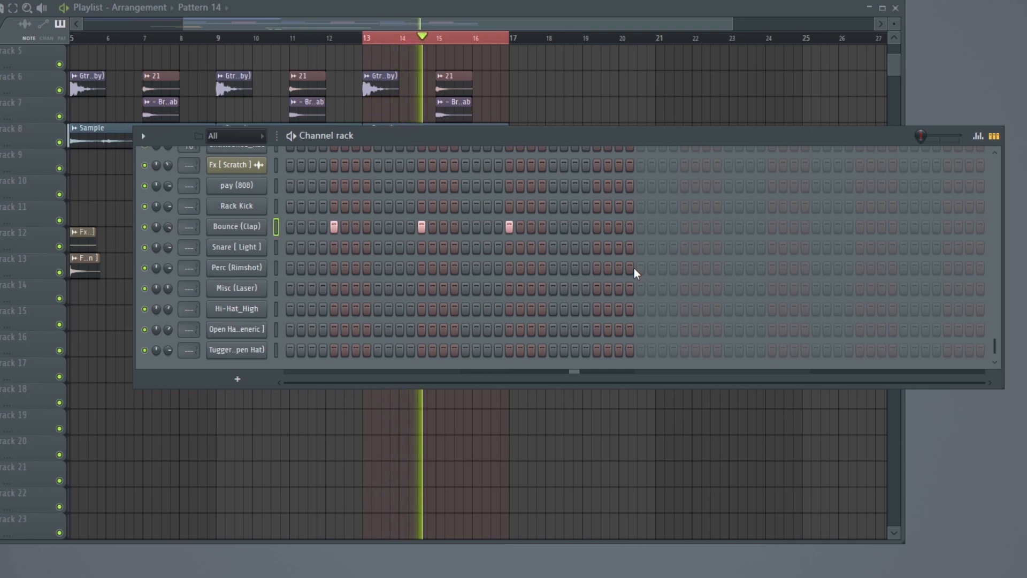
pyautogui.press('space')
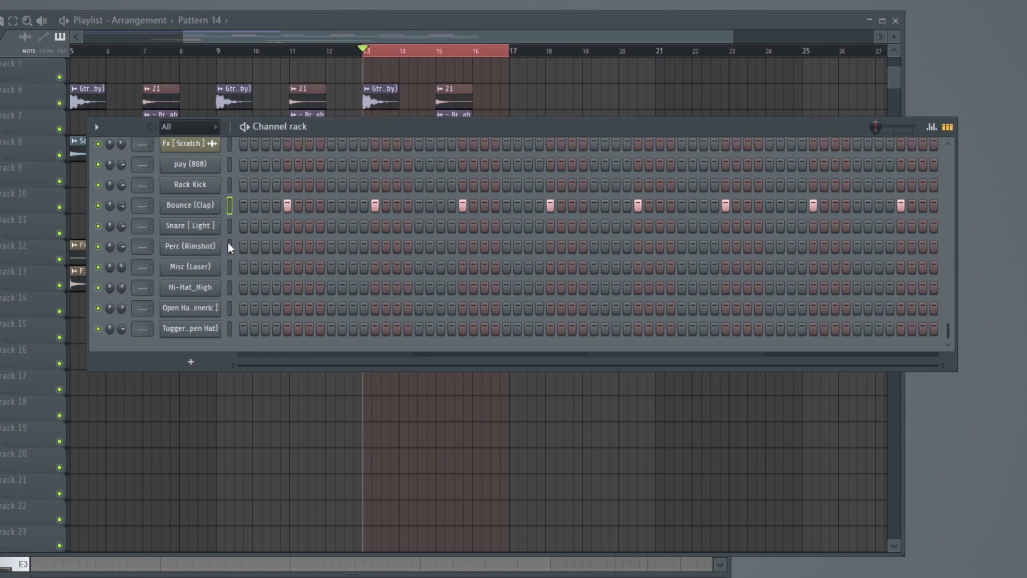
# Open the piano roll of the Perc (Rimshot) channel and reposition its window while playing the loop.
pyautogui.click(230, 247)
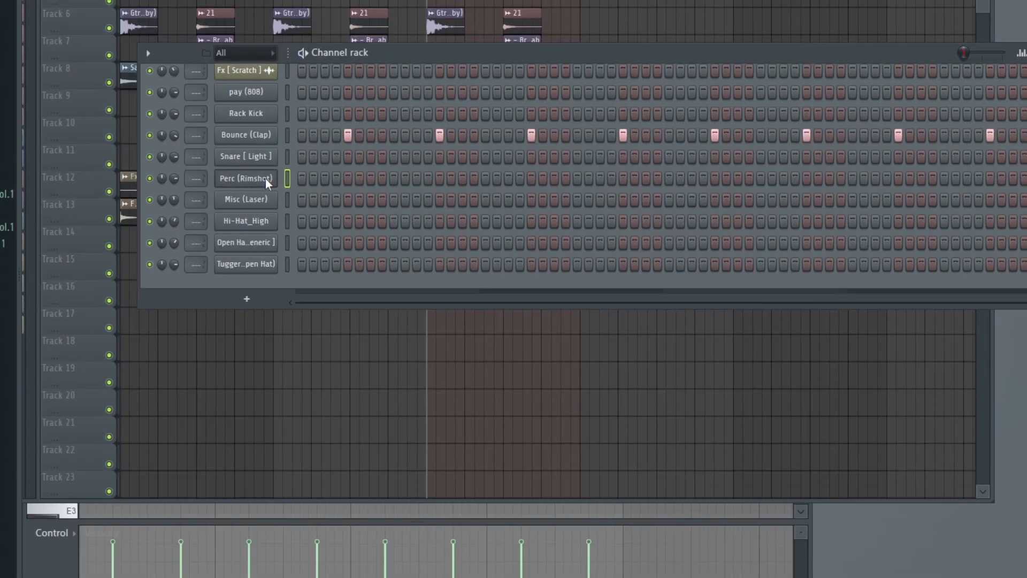
pyautogui.press('F7')
pyautogui.scroll(-2, 321, 178)
pyautogui.press('space')
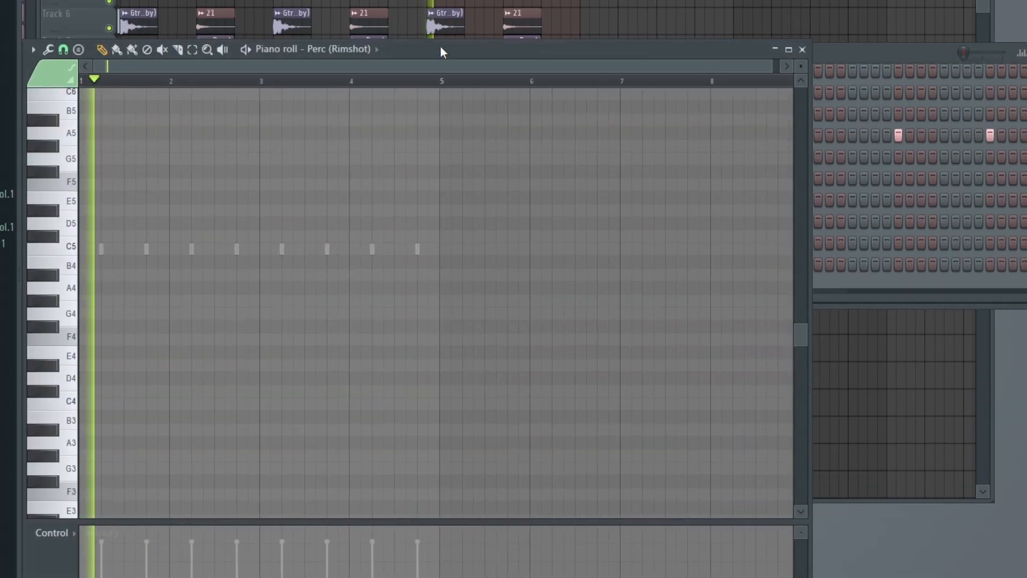
pyautogui.moveTo(438, 53); pyautogui.dragTo(526, 16)
# Place two C5 rimshot notes on steps 11 and 12, just before the second clap of bar 1, and play them.
pyautogui.scroll(3, 191, 218)
pyautogui.press('space')
pyautogui.press('space')
pyautogui.scroll(2, 213, 215)
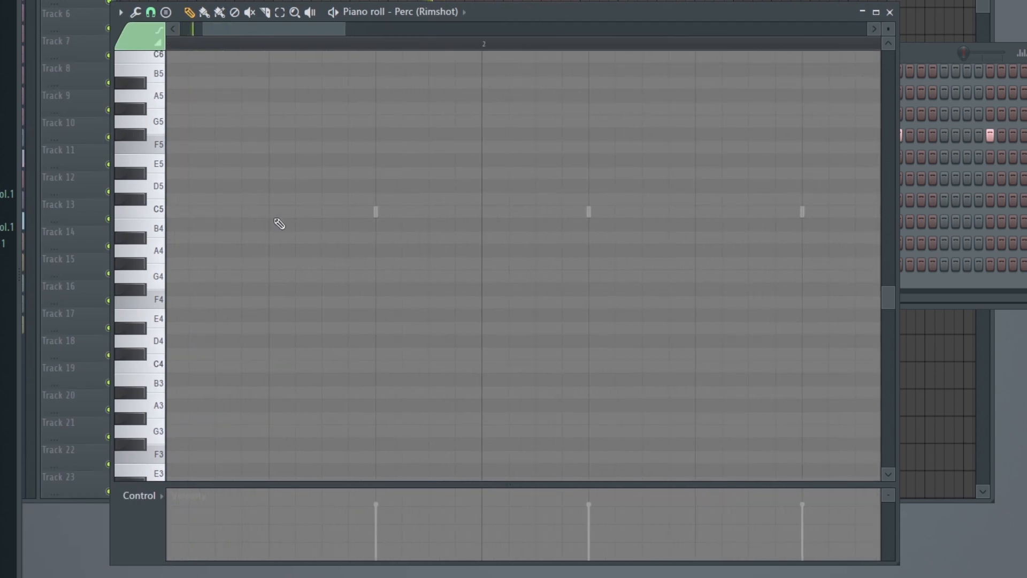
pyautogui.click(328, 215)
pyautogui.click(354, 215)
pyautogui.press('space')
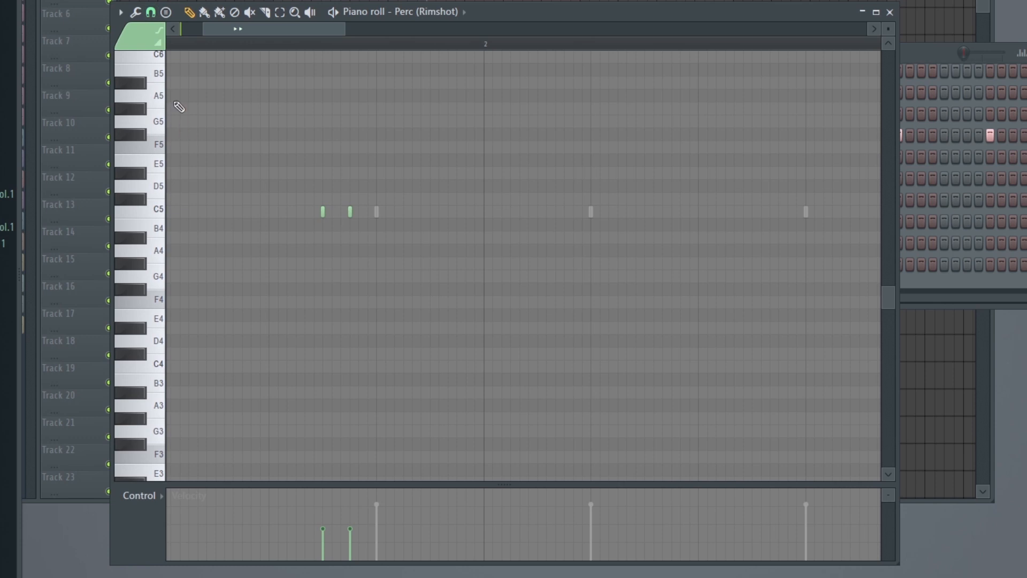
# Add a third C5 rimshot note between the two and ramp the three velocities upward, then play the roll.
pyautogui.scroll(2, 316, 201)
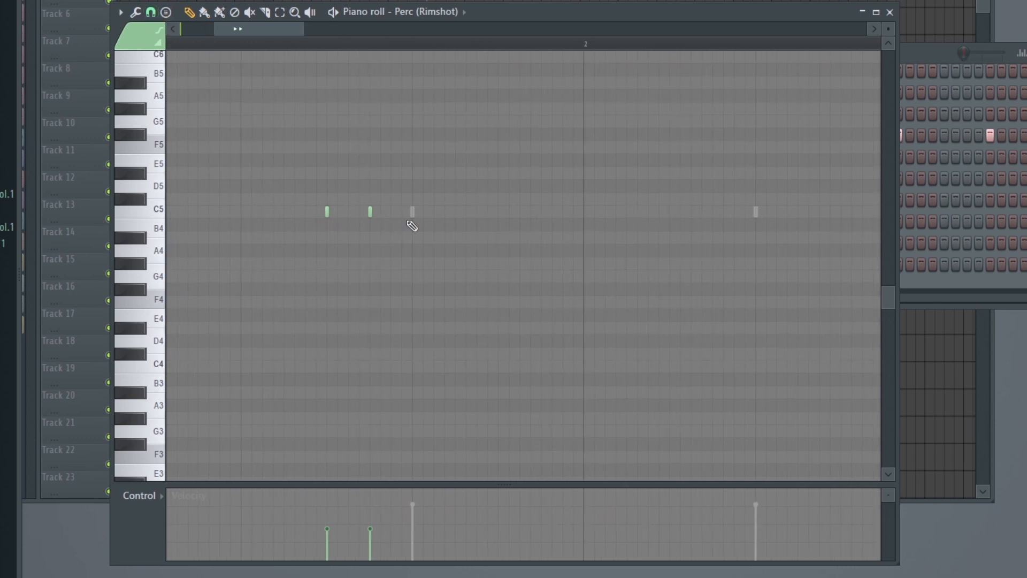
pyautogui.moveTo(407, 195); pyautogui.dragTo(258, 230)
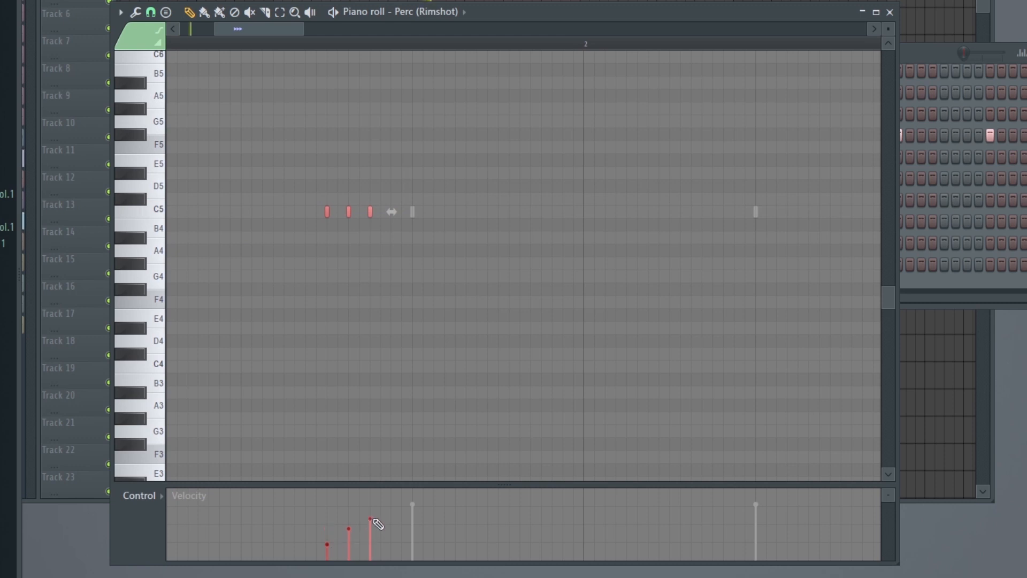
pyautogui.press('space')
# Copy the three-note rimshot roll to just before the second clap of bars 2, 3 and 4.
pyautogui.scroll(-3, 569, 303)
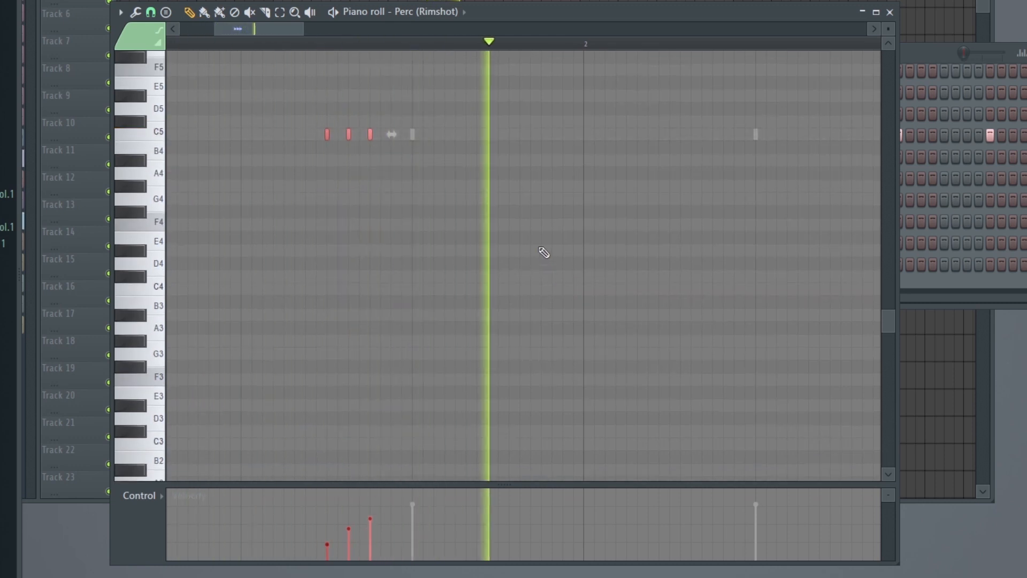
pyautogui.scroll(-2, 371, 223)
pyautogui.scroll(-1, 371, 223)
pyautogui.scroll(-1, 301, 144)
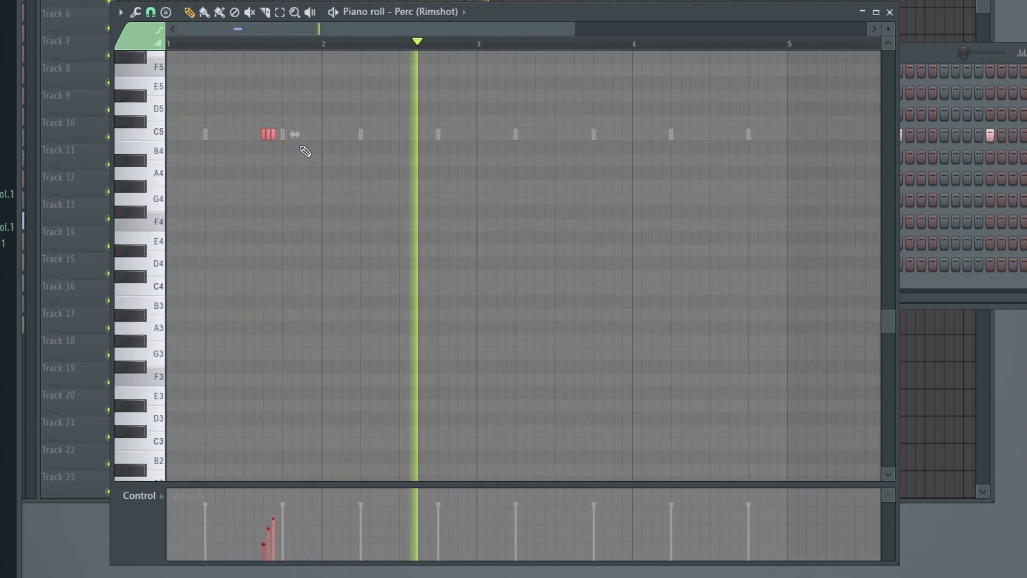
pyautogui.moveTo(354, 131); pyautogui.dragTo(430, 131)
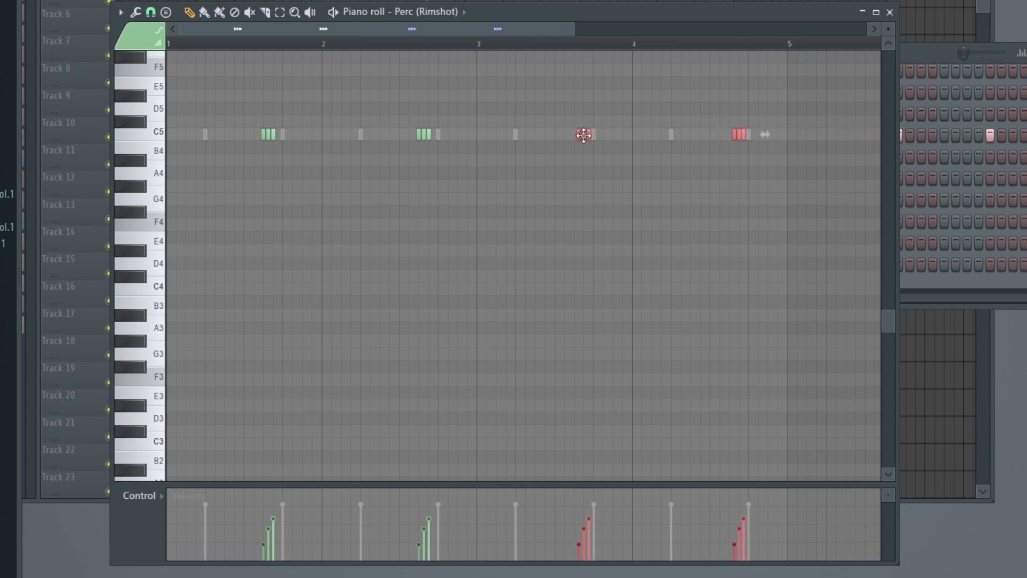
pyautogui.keyDown('ctrl'); pyautogui.scroll(2, 581, 135); pyautogui.keyUp('ctrl')
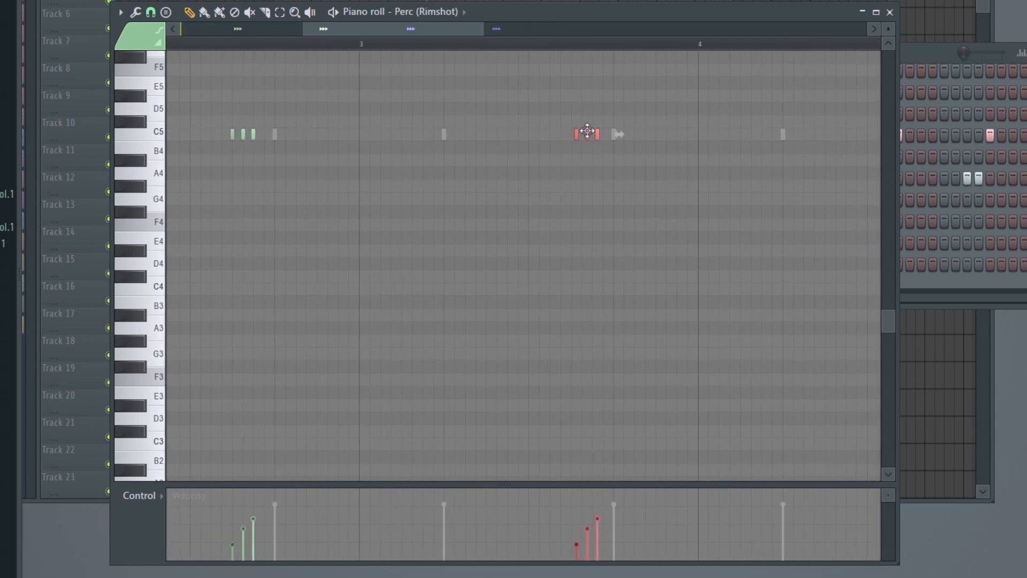
pyautogui.keyDown('ctrl'); pyautogui.scroll(-2, 588, 204); pyautogui.keyUp('ctrl')
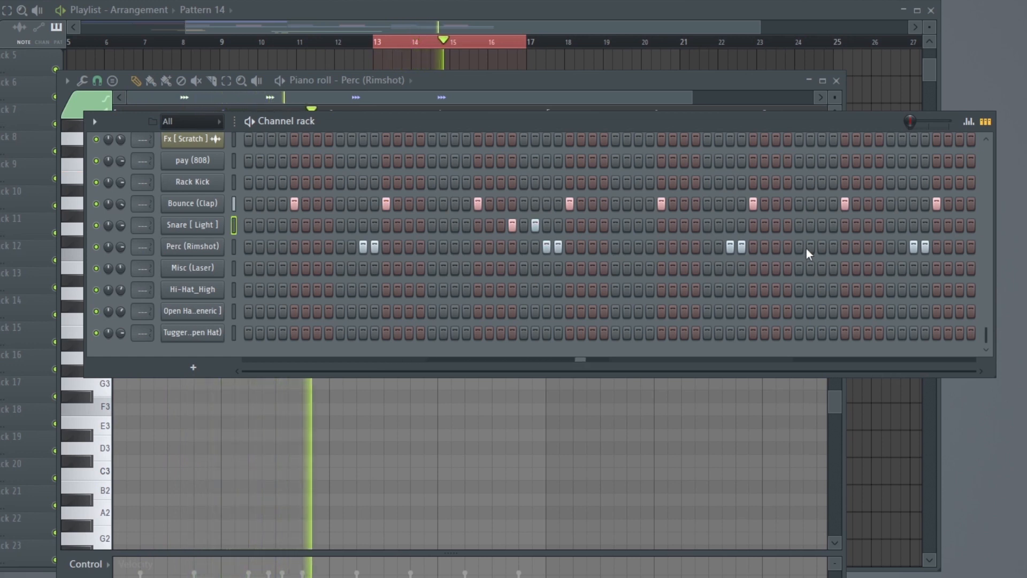
# Add Snare [ Light ] hits on steps 56 and 58 and Misc (Laser) hits on steps 2 and 34.
pyautogui.click(879, 225)
pyautogui.click(902, 225)
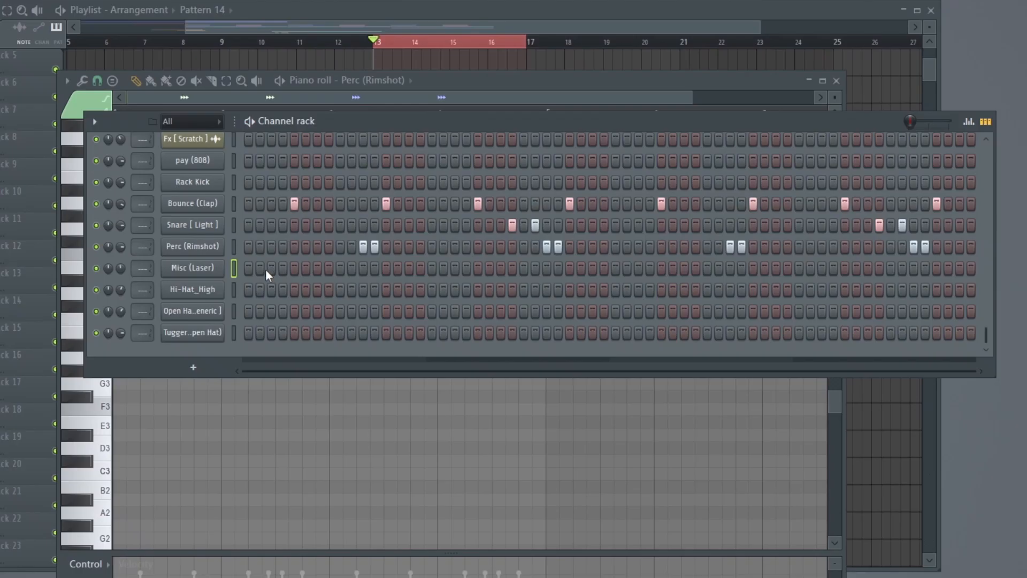
pyautogui.click(261, 269)
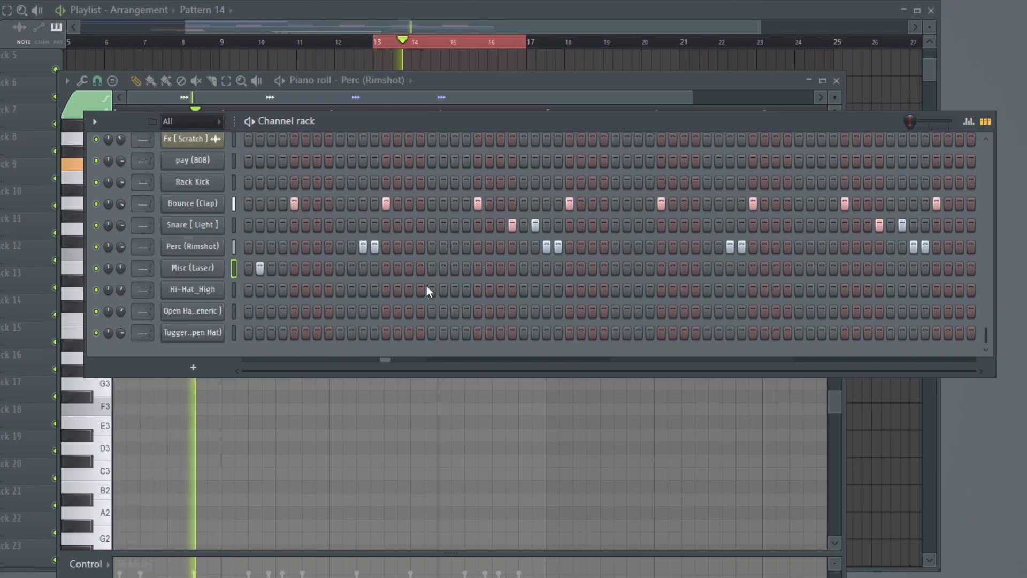
pyautogui.click(627, 271)
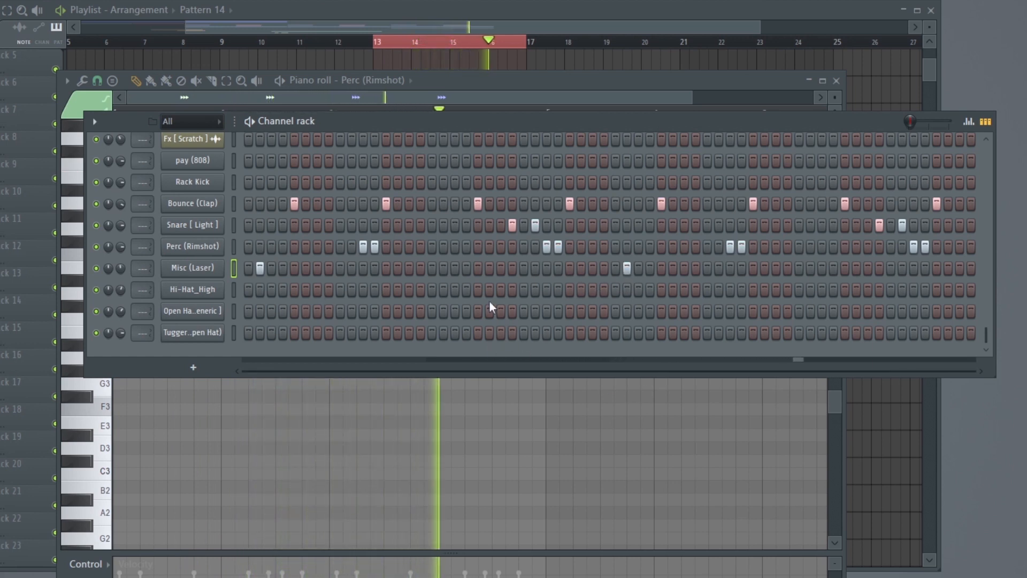
# Add Tugger open hat hits on steps 3 and 35, fill Hi-Hat_High on every second step, and play the pattern.
pyautogui.click(271, 333)
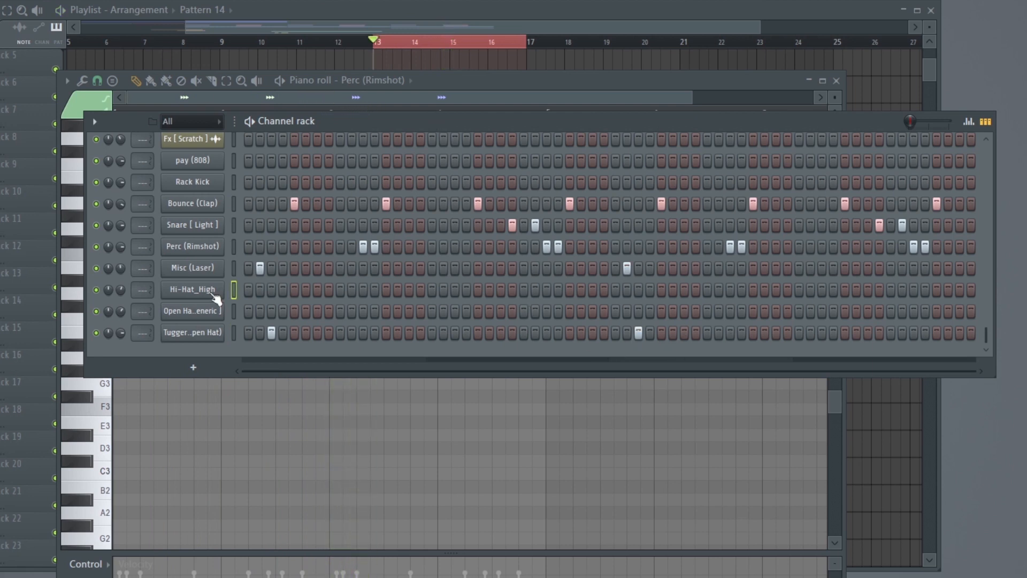
pyautogui.click(425, 340)
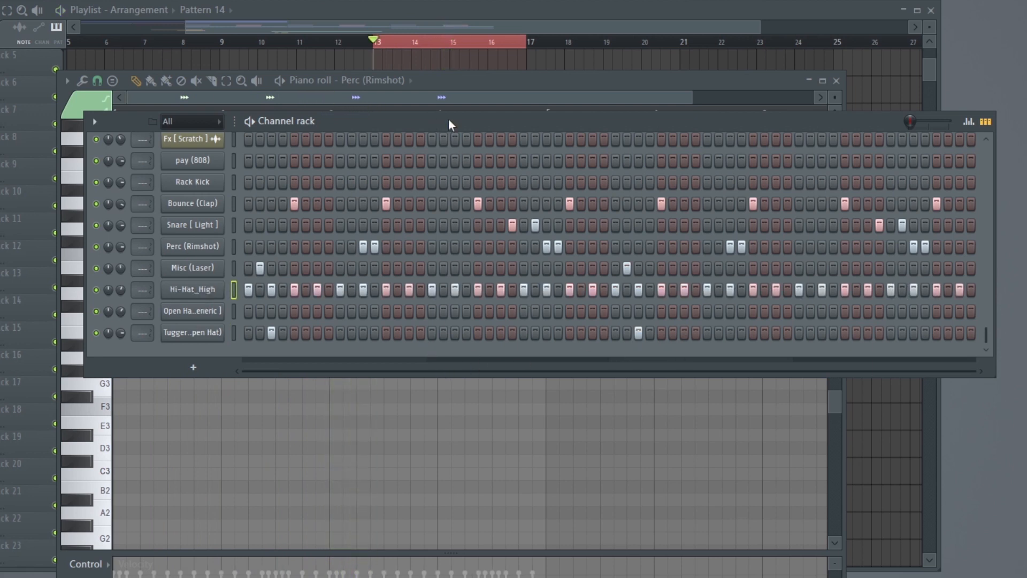
pyautogui.press('space')
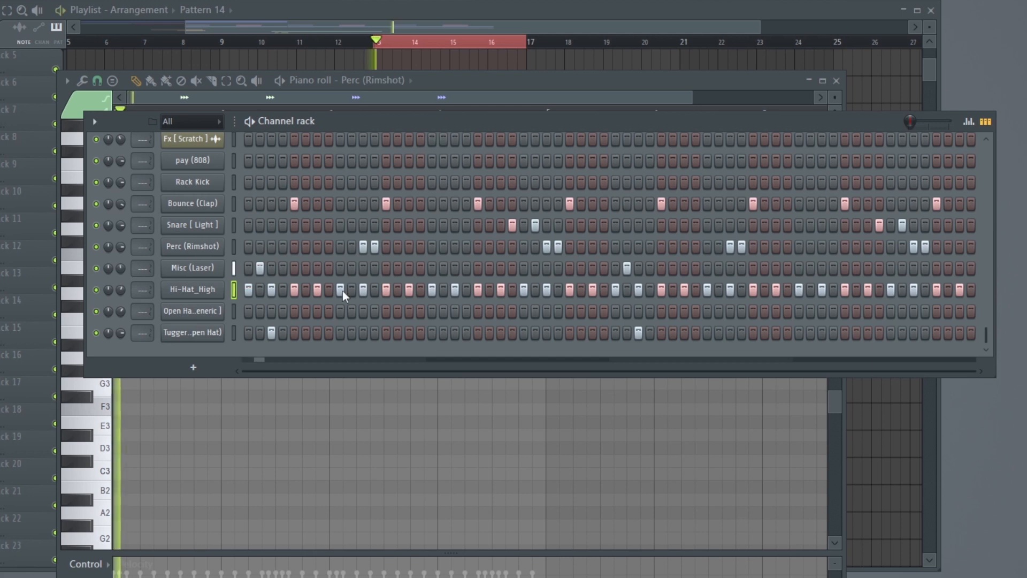
# Add two extra C5 notes before beat 3 of bar 1 on Hi-Hat_High to form a three-note roll, and play it.
pyautogui.click(220, 290)
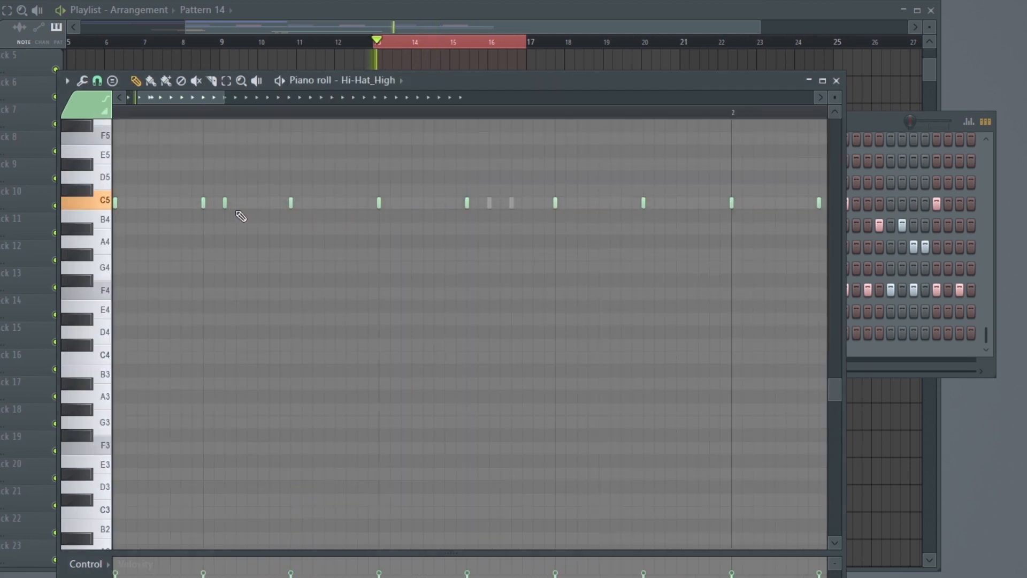
pyautogui.click(246, 202)
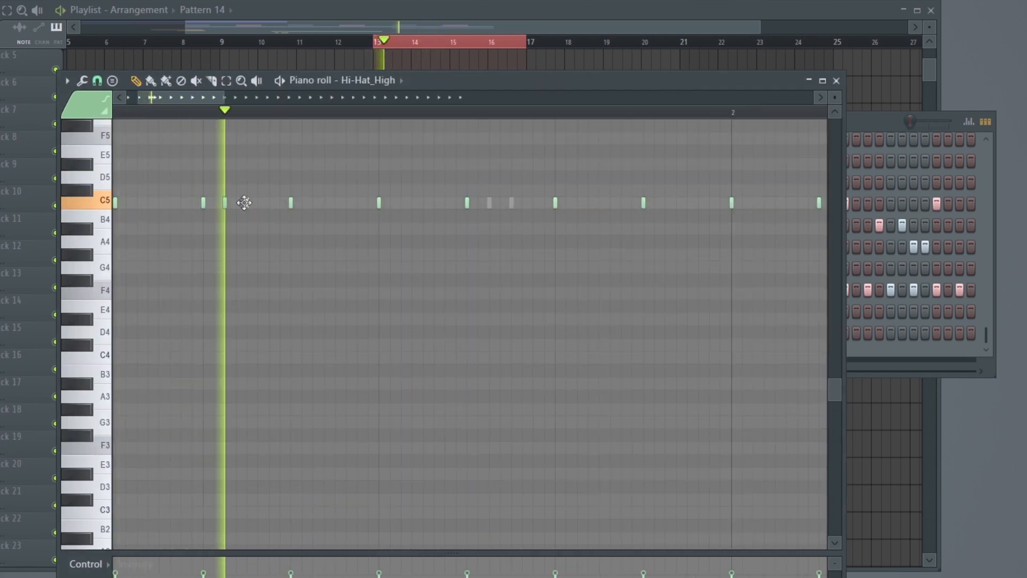
pyautogui.press('space')
pyautogui.rightClick(247, 203)
pyautogui.press('space')
pyautogui.rightClick(225, 204)
pyautogui.click(336, 203)
pyautogui.moveTo(335, 203); pyautogui.dragTo(314, 204)
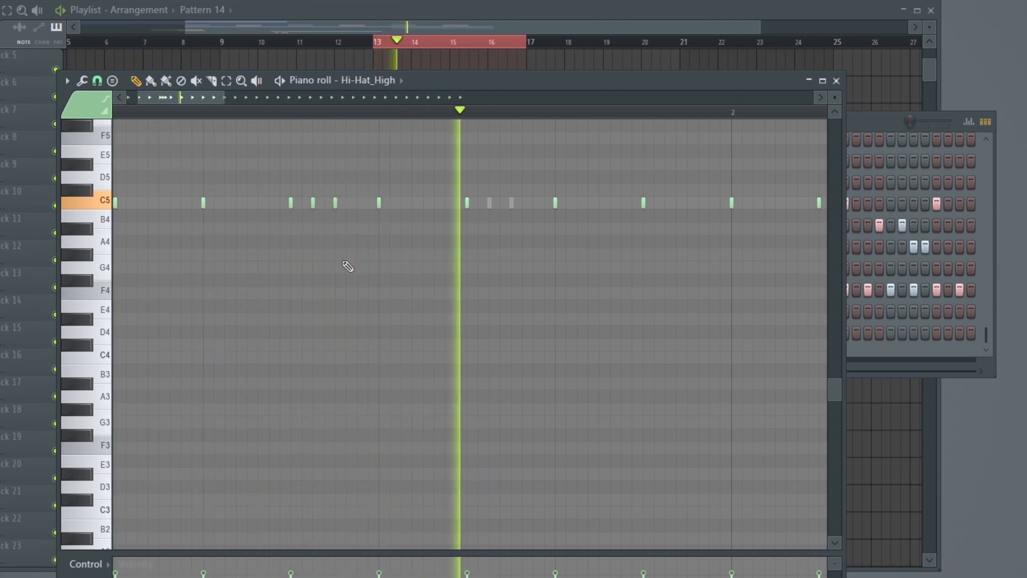
pyautogui.scroll(-2, 398, 260)
pyautogui.scroll(2, 398, 327)
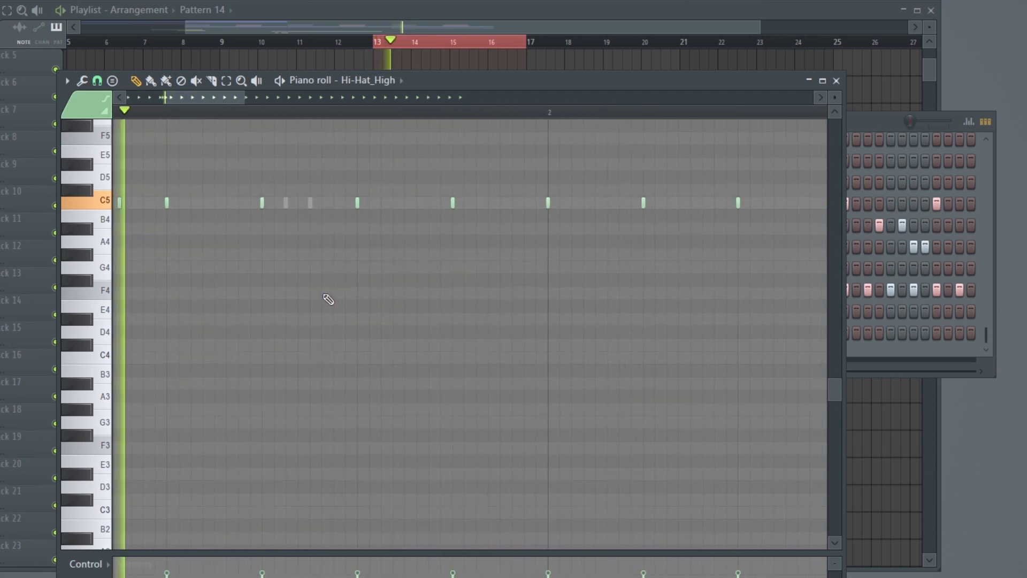
# Add a lower-pitched Hi-Hat_High note at G4 on the second half of beat 3 in bar 1, auditioning it in playback.
pyautogui.click(453, 293)
pyautogui.press('space')
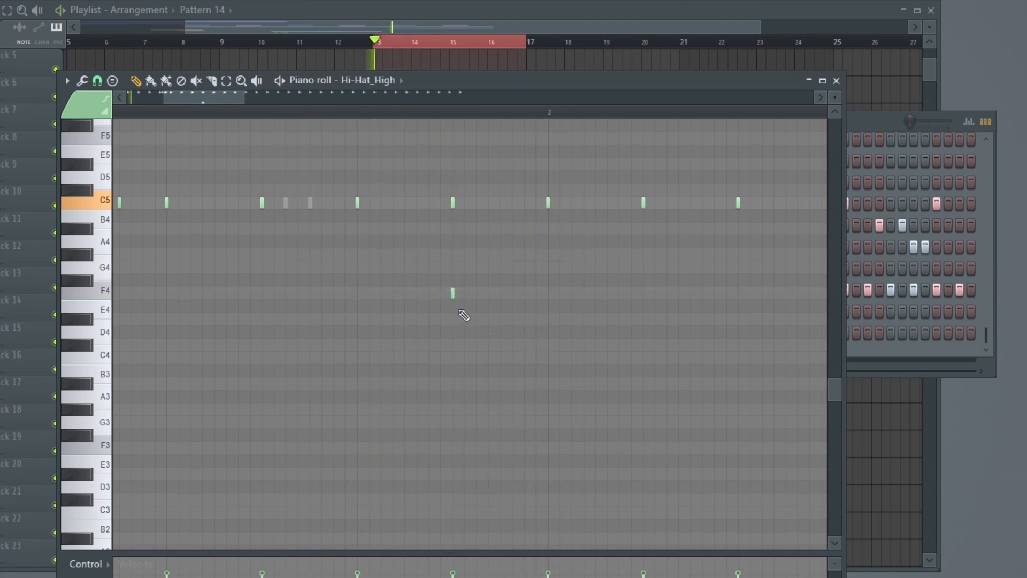
pyautogui.scroll(-2, 452, 287)
pyautogui.scroll(2, 347, 303)
pyautogui.press('space')
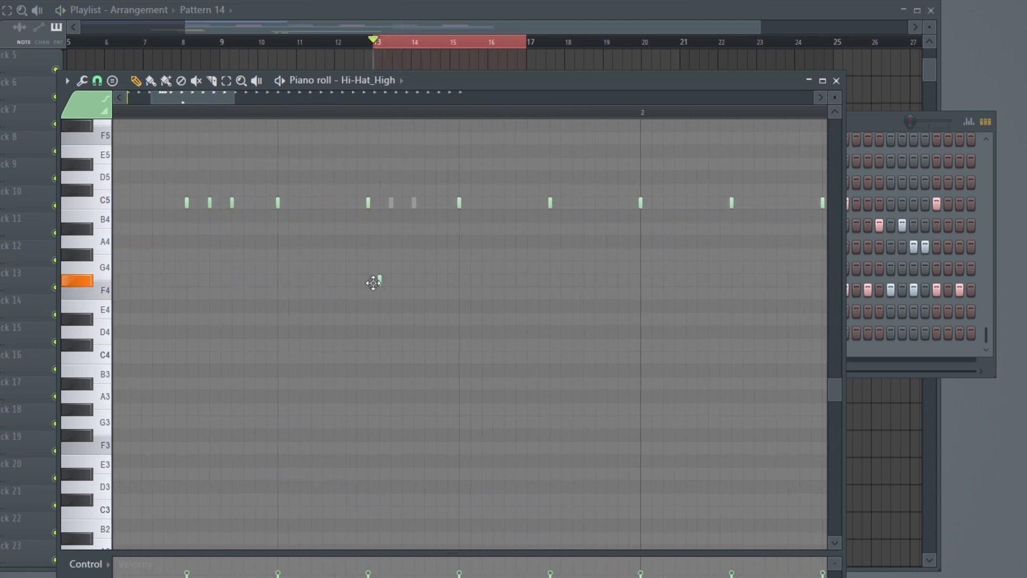
pyautogui.press('space')
pyautogui.scroll(-3, 484, 316)
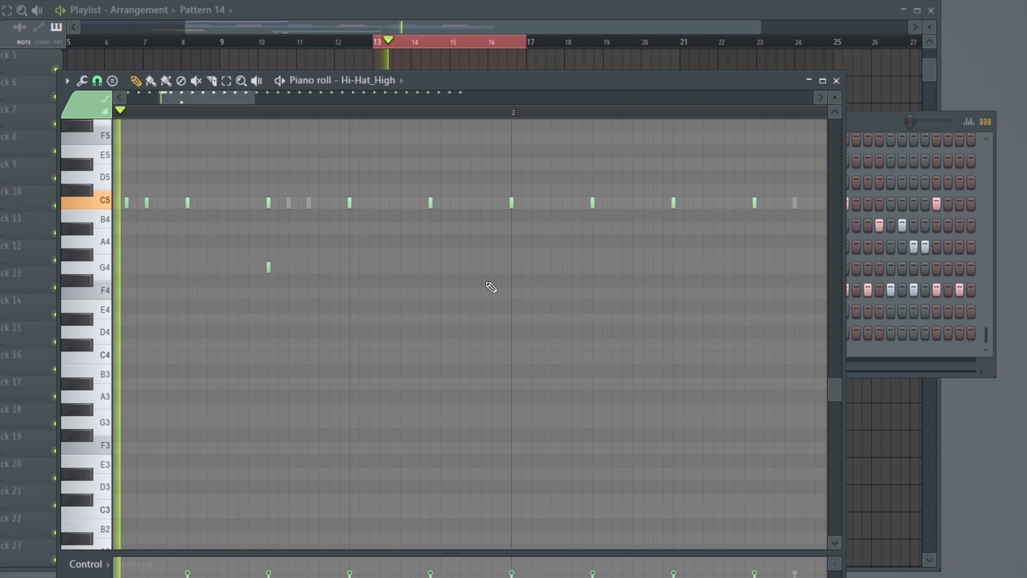
pyautogui.press('space')
pyautogui.scroll(4, 293, 362)
pyautogui.scroll(2, 311, 474)
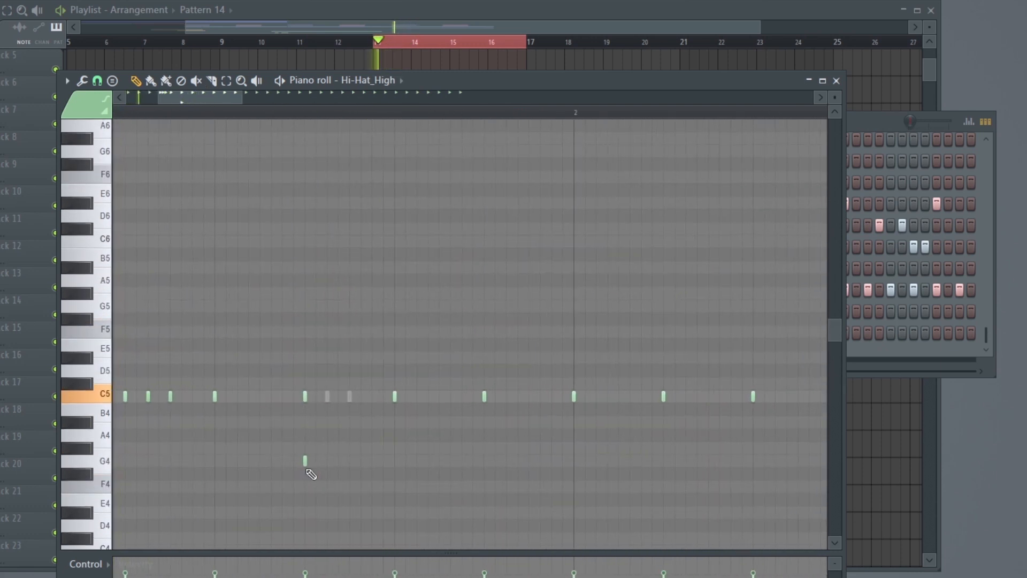
# Extend the G4 hi-hat note to a three-note roll and move the roll one beat later in bar 1.
pyautogui.click(305, 461)
pyautogui.press('space')
pyautogui.click(350, 460)
pyautogui.press('space')
pyautogui.click(327, 460)
pyautogui.press('space')
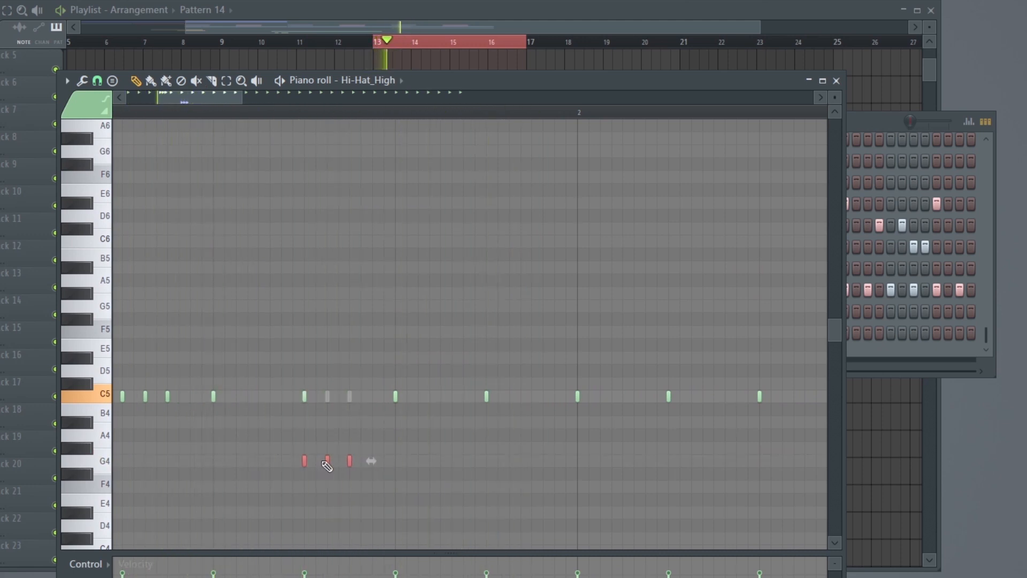
pyautogui.moveTo(327, 467); pyautogui.dragTo(510, 464)
# Add a fast C5 hi-hat roll leading into beat 3 of bar 2, ramp its velocities downward, and play it.
pyautogui.scroll(-2, 329, 463)
pyautogui.scroll(-3, 329, 463)
pyautogui.scroll(3, 223, 326)
pyautogui.press('space')
pyautogui.scroll(-2, 393, 341)
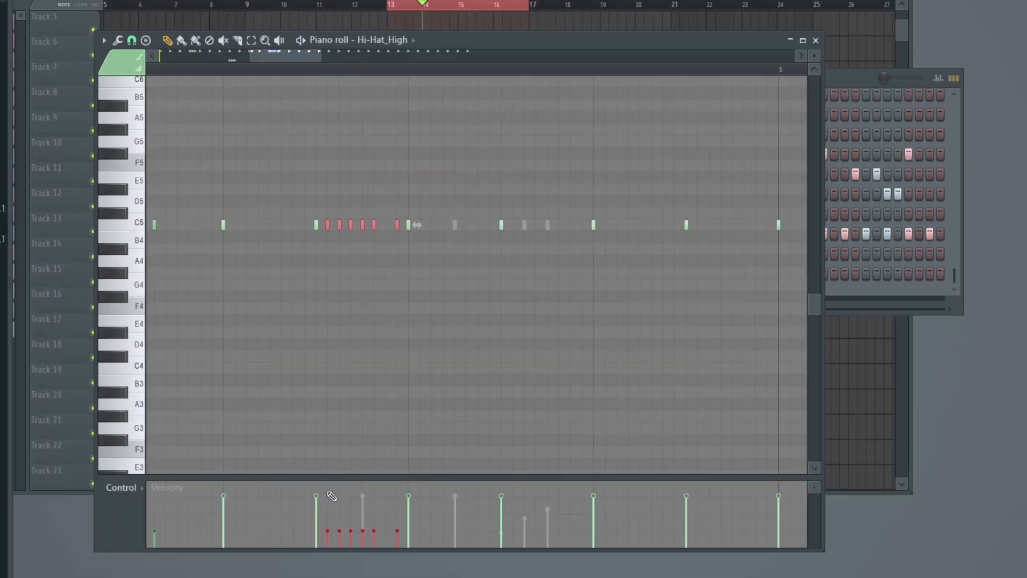
pyautogui.press('space')
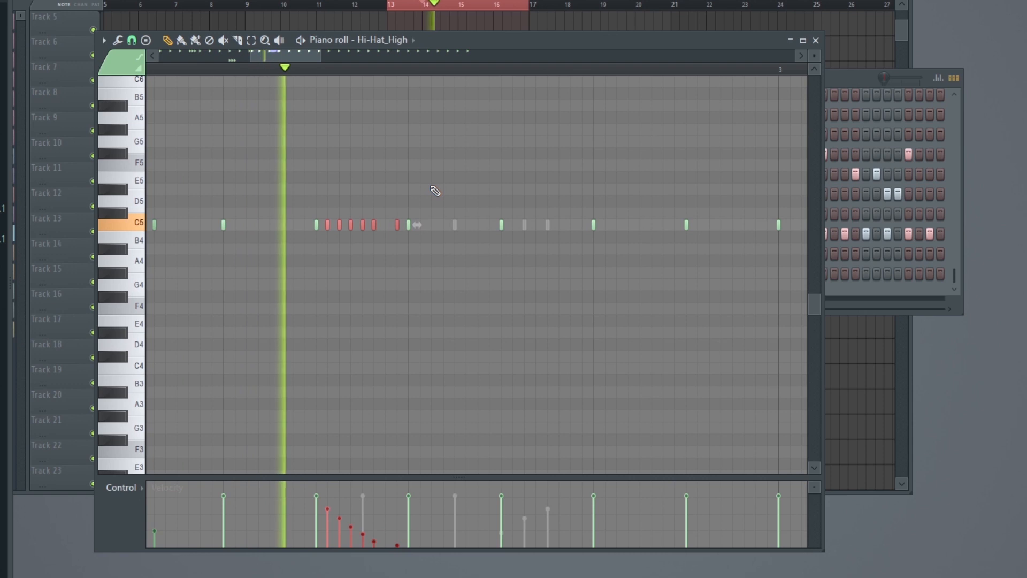
pyautogui.scroll(-3, 408, 224)
pyautogui.rightClick(410, 81)
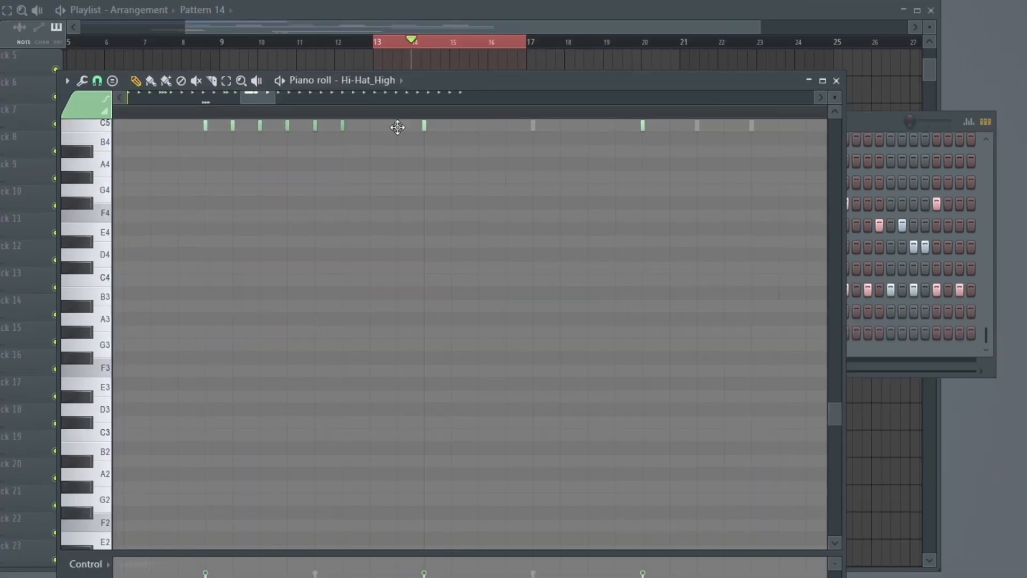
pyautogui.scroll(-2, 406, 214)
# Copy the Hi-Hat_High notes of bars 1 and 2 to bars 3 and 4, and play the result.
pyautogui.scroll(5, 385, 229)
pyautogui.moveTo(630, 362); pyautogui.dragTo(284, 185)
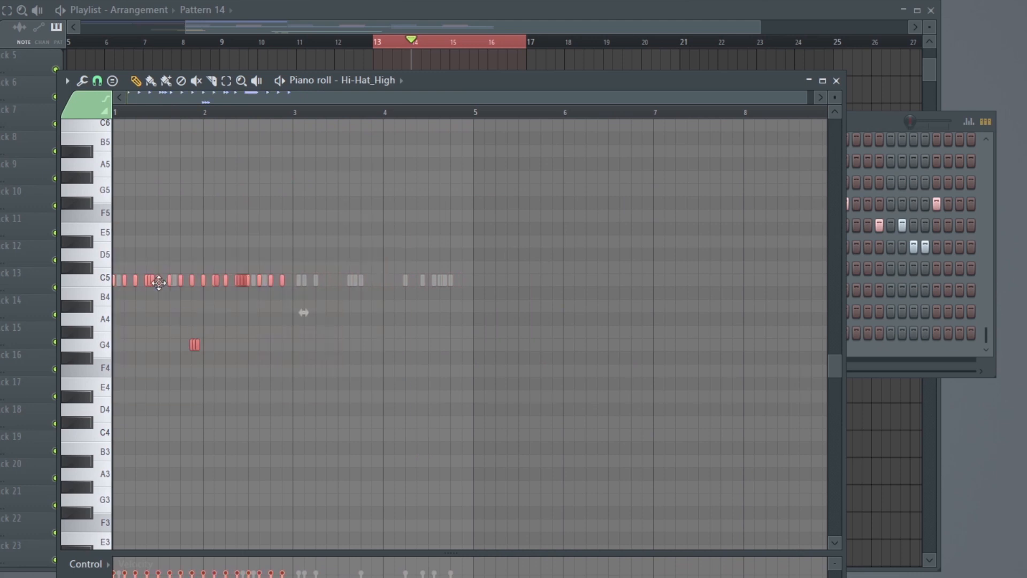
pyautogui.moveTo(324, 281); pyautogui.dragTo(335, 283)
pyautogui.press('space')
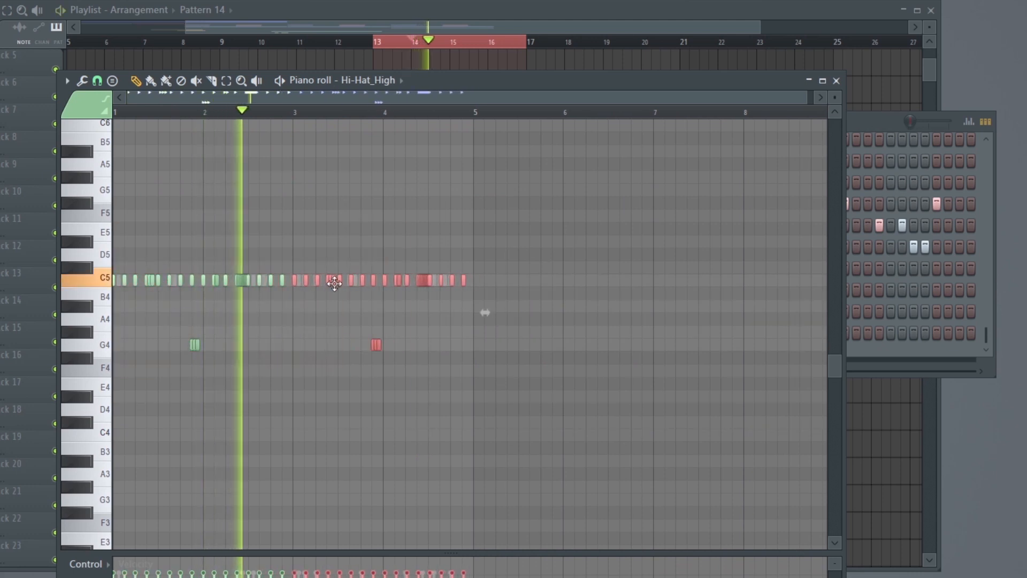
pyautogui.press('space')
# Write a two-bar pay (808) line of A5 notes with a G5 note near the end of bar 2, and play it.
pyautogui.press('F6')
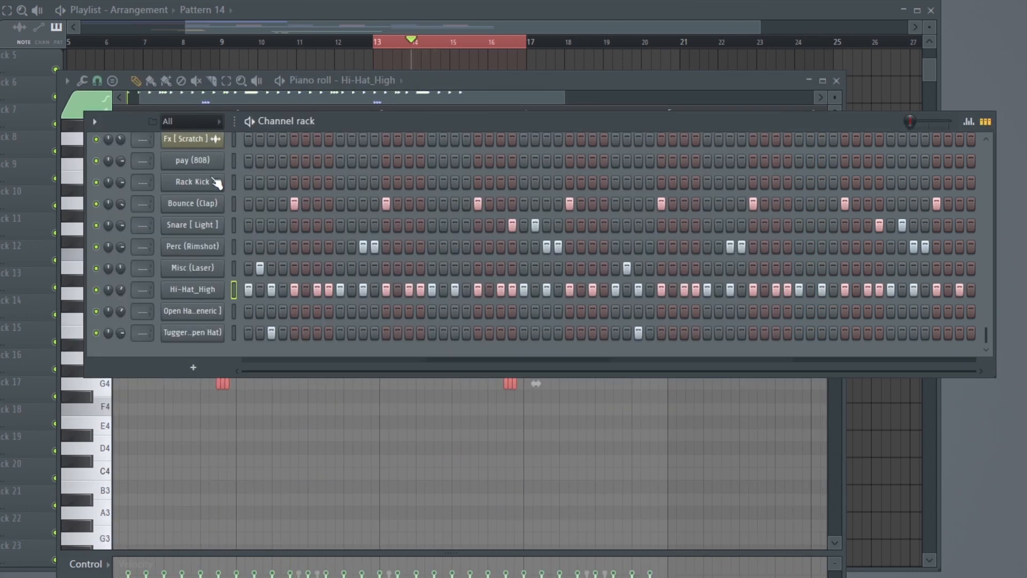
pyautogui.press('F7')
pyautogui.press('space')
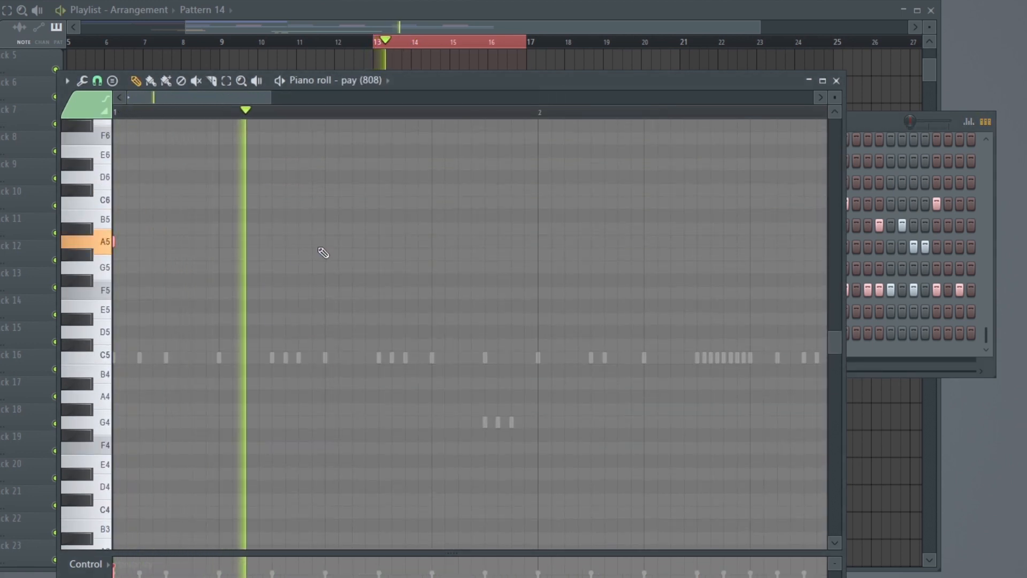
pyautogui.scroll(-3, 337, 270)
pyautogui.scroll(2, 306, 289)
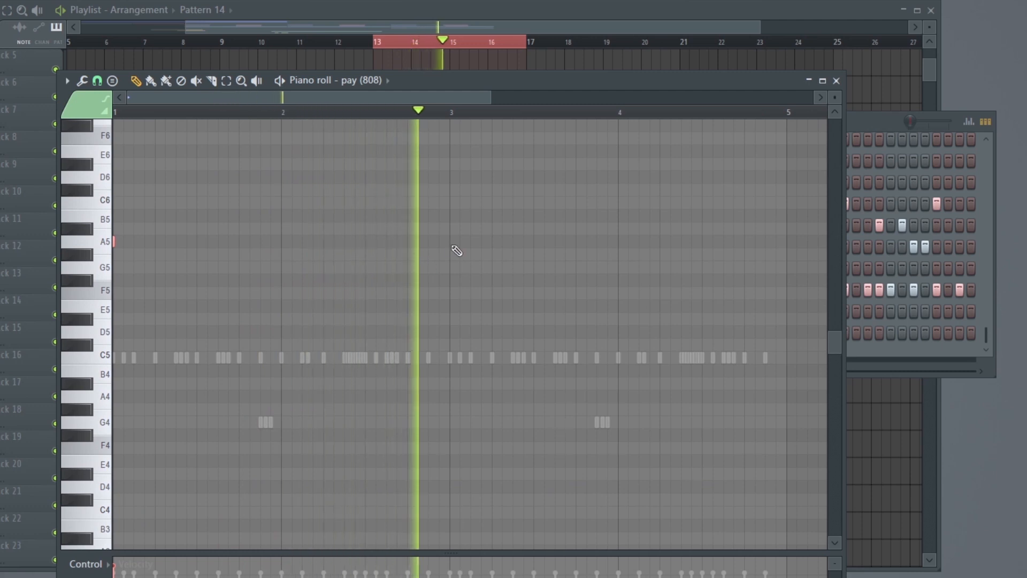
pyautogui.scroll(3, 428, 242)
pyautogui.press('space')
pyautogui.press('space')
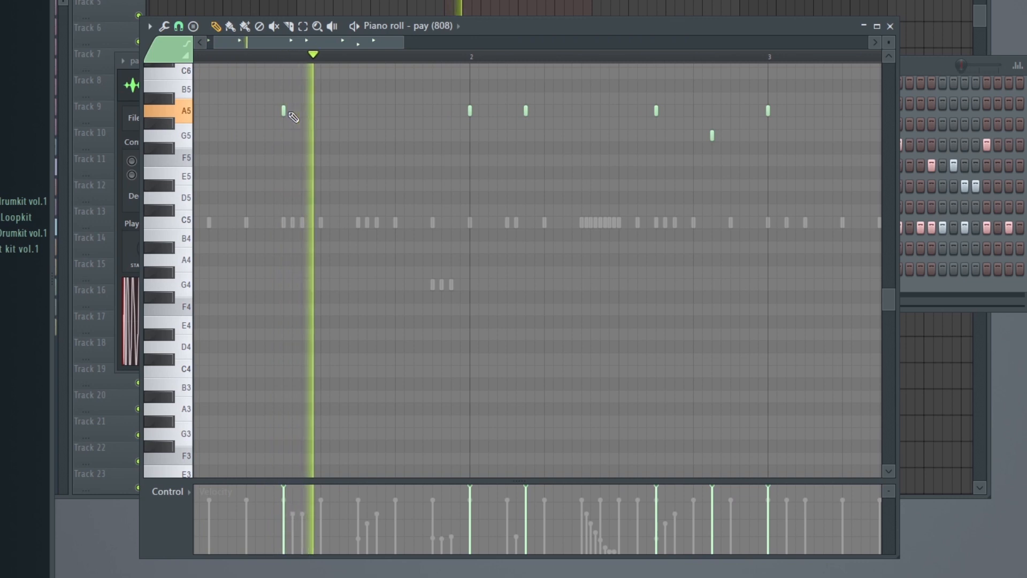
# Move the second 808 note in bar 1 one beat later and repeat the two-bar line in bars 3 and 4.
pyautogui.moveTo(283, 110); pyautogui.dragTo(360, 116)
pyautogui.scroll(-3, 346, 194)
pyautogui.scroll(3, 339, 220)
pyautogui.scroll(-6, 340, 228)
pyautogui.scroll(2, 374, 244)
pyautogui.scroll(3, 375, 249)
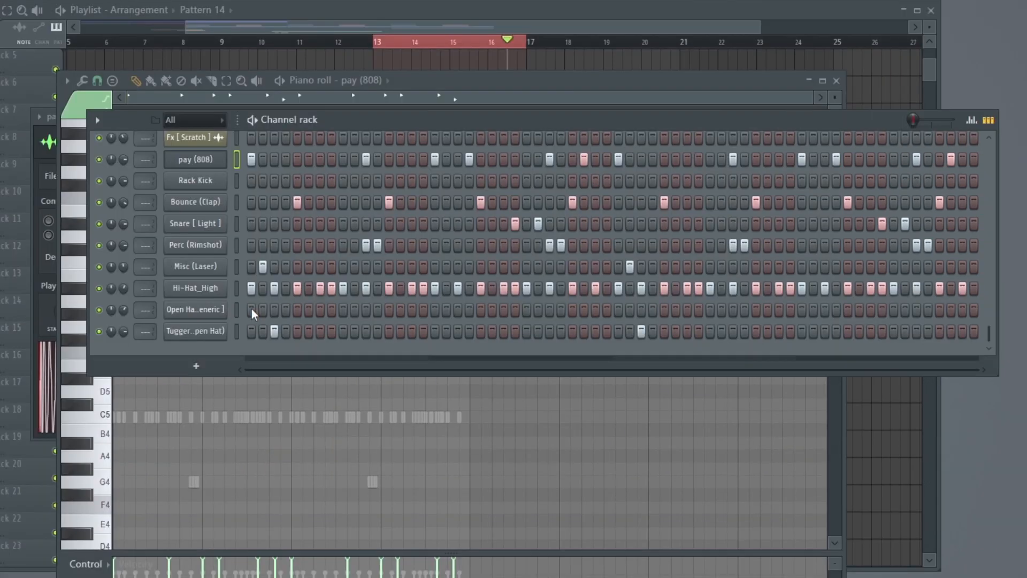
# Add generic open hat hits on steps 1, 27, 30 and 33 while playing the pattern.
pyautogui.click(251, 309)
pyautogui.press('space')
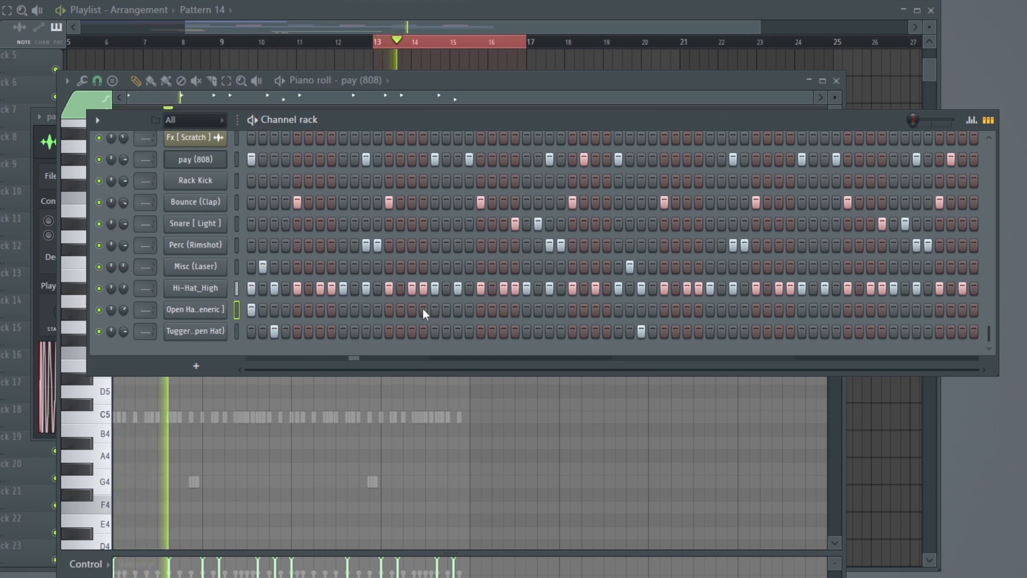
pyautogui.click(548, 309)
pyautogui.click(583, 309)
pyautogui.click(618, 309)
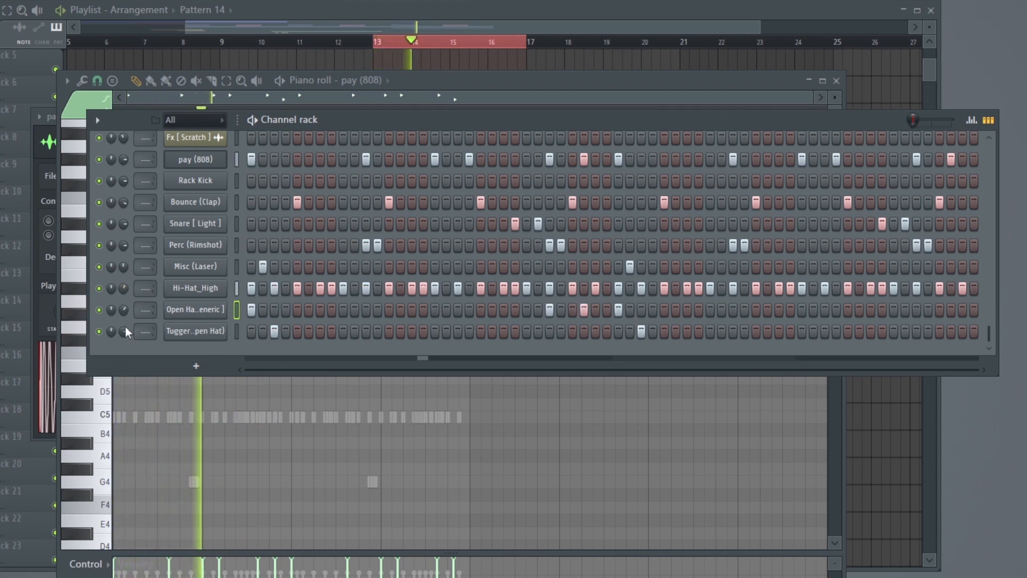
# Lower the second pay (808) note of bar 1 by an octave to A4.
pyautogui.press('F7')
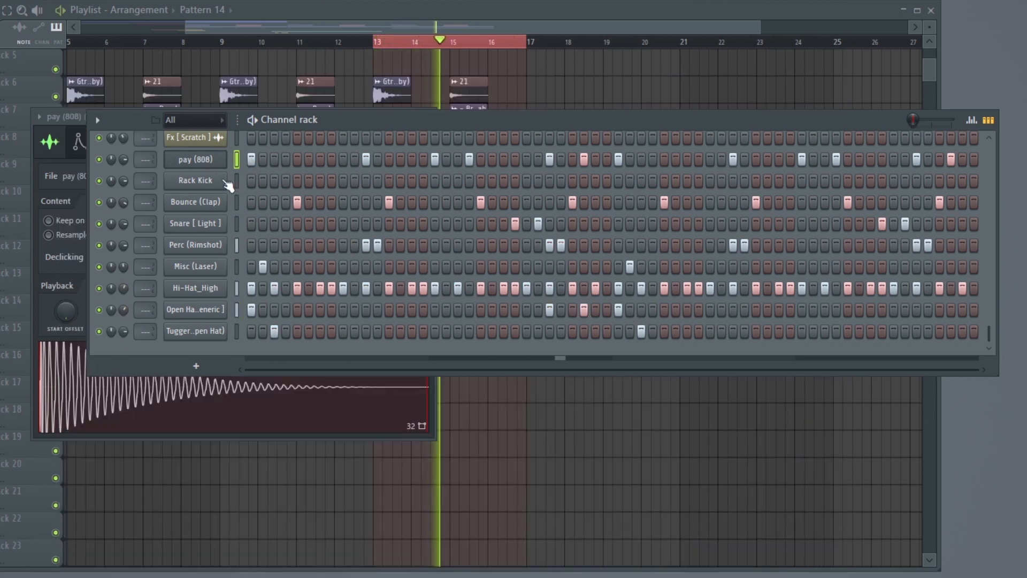
pyautogui.press('F7')
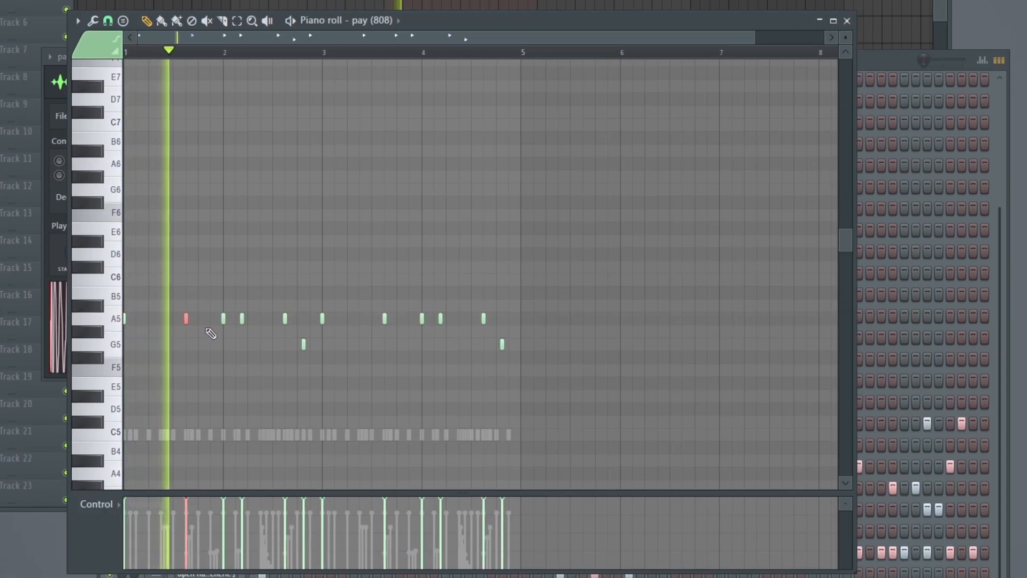
pyautogui.scroll(-3, 214, 329)
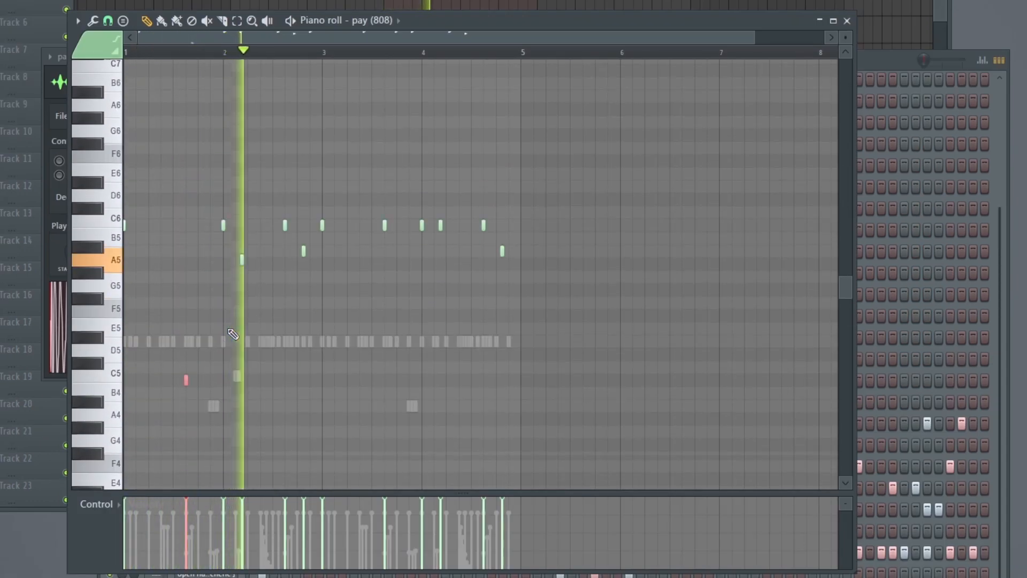
pyautogui.scroll(-4, 219, 328)
pyautogui.scroll(1, 321, 310)
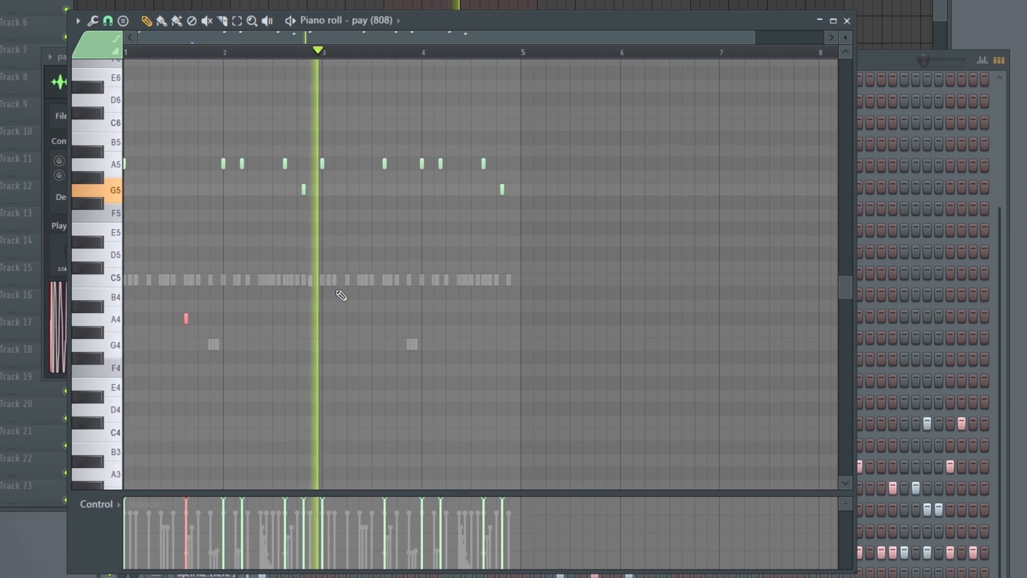
# Lower the matching pay (808) note in bar 3 to A4 and deselect the notes.
pyautogui.keyDown('ctrl'); pyautogui.scroll(3, 341, 296); pyautogui.keyUp('ctrl')
pyautogui.keyDown('ctrl'); pyautogui.moveTo(461, 152); pyautogui.dragTo(513, 167); pyautogui.keyUp('ctrl')
pyautogui.press('space')
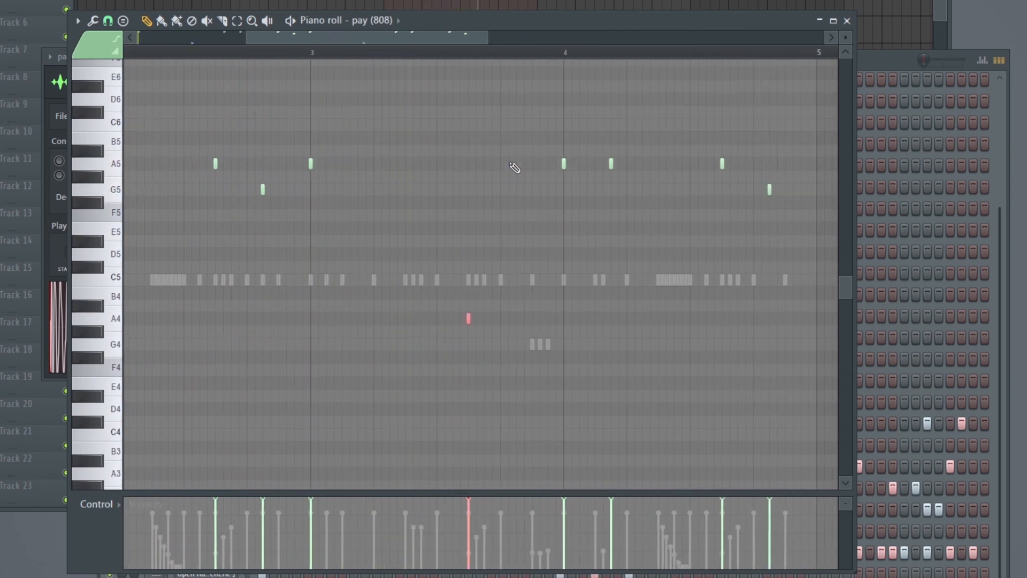
pyautogui.keyDown('ctrl'); pyautogui.scroll(-3, 516, 179); pyautogui.keyUp('ctrl')
pyautogui.keyDown('ctrl'); pyautogui.moveTo(128, 300); pyautogui.dragTo(559, 354); pyautogui.keyUp('ctrl')
pyautogui.keyDown('ctrl'); pyautogui.scroll(2, 160, 318); pyautogui.keyUp('ctrl')
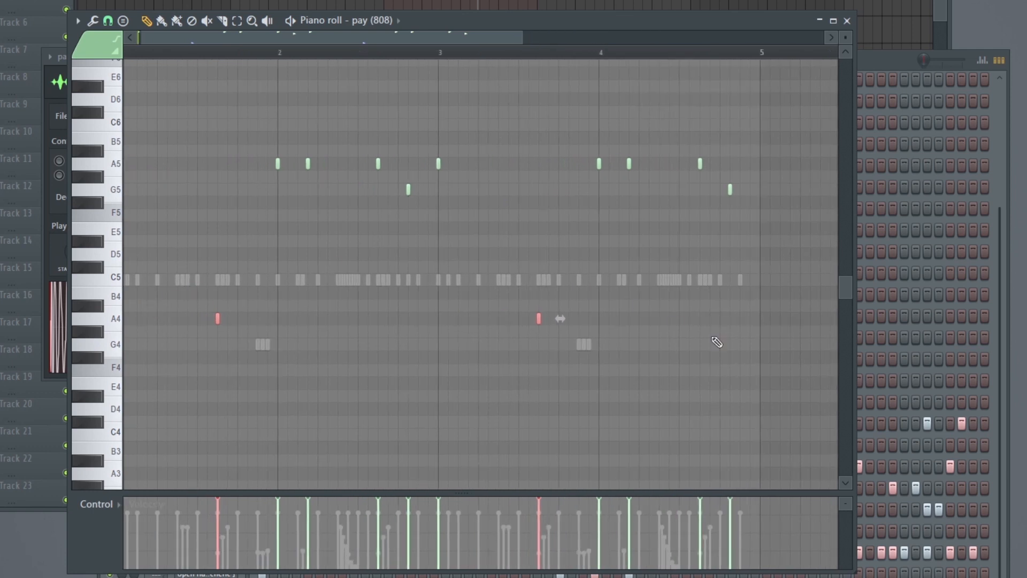
pyautogui.keyDown('ctrl'); pyautogui.click(634, 272); pyautogui.keyUp('ctrl')
pyautogui.keyDown('ctrl'); pyautogui.scroll(-2, 655, 261); pyautogui.keyUp('ctrl')
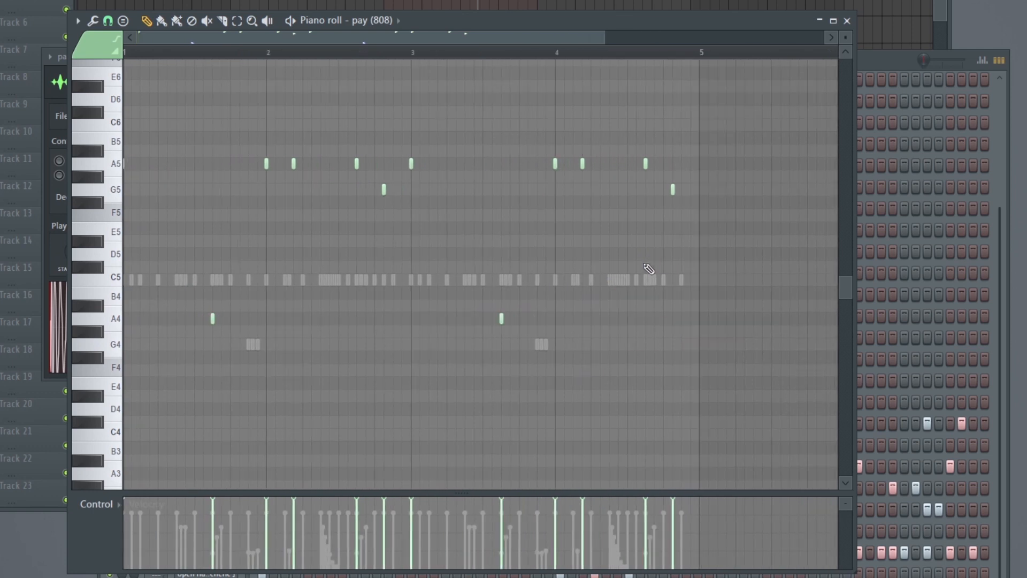
# Play the pattern to check the 808 line with the two lowered notes.
pyautogui.press('space')
pyautogui.scroll(-5, 583, 260)
pyautogui.scroll(5, 583, 254)
pyautogui.press('space')
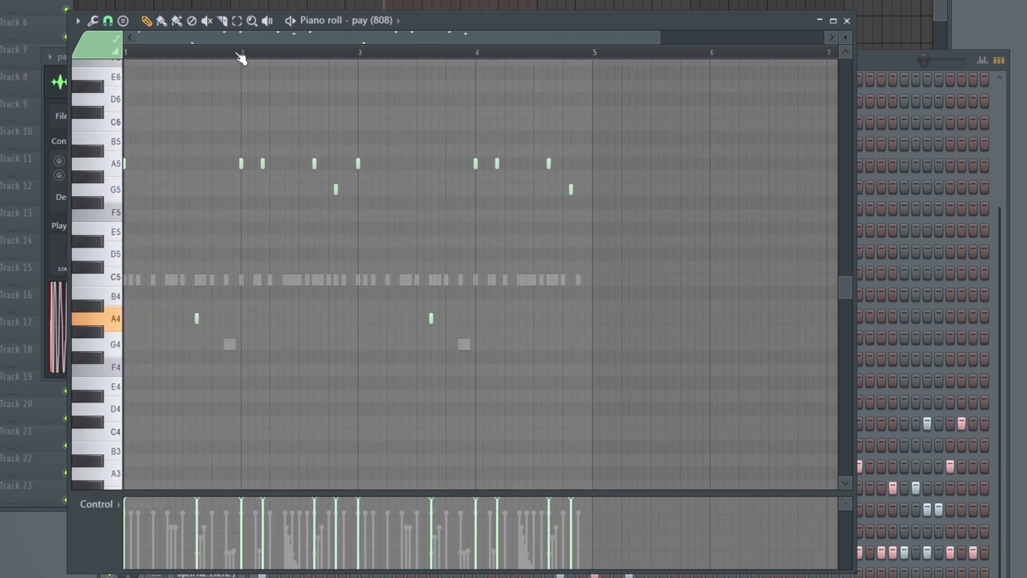
pyautogui.press('space')
pyautogui.scroll(-5, 238, 235)
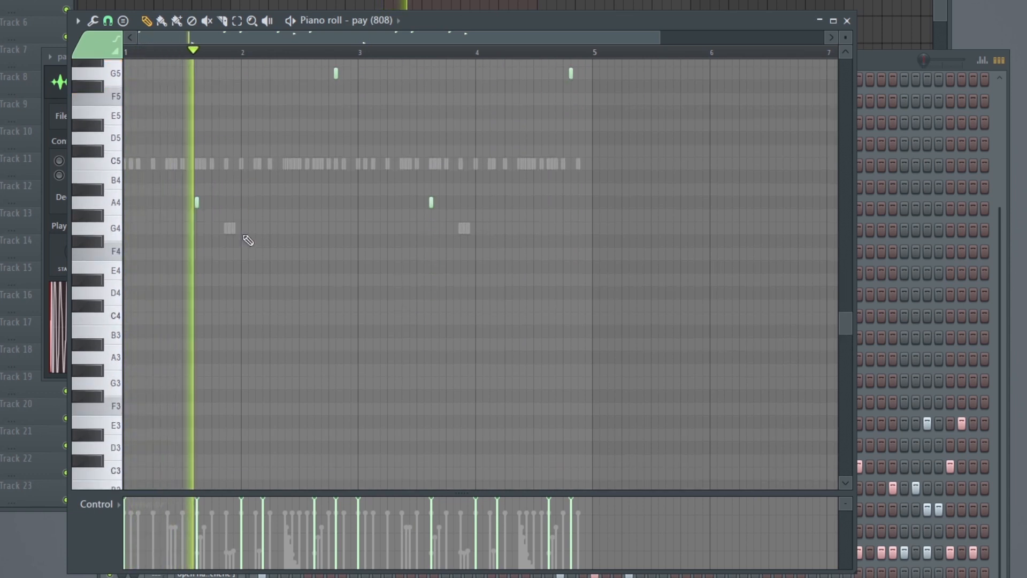
pyautogui.scroll(2, 207, 275)
pyautogui.scroll(-2, 213, 267)
pyautogui.scroll(1, 321, 259)
pyautogui.scroll(7, 427, 319)
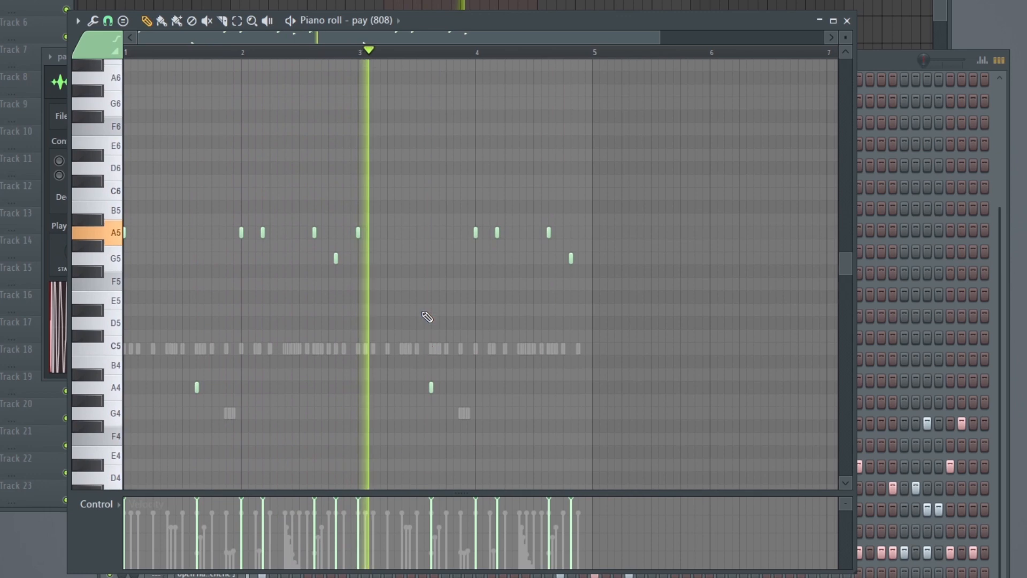
pyautogui.scroll(-7, 621, 233)
pyautogui.scroll(4, 543, 268)
pyautogui.scroll(1, 555, 238)
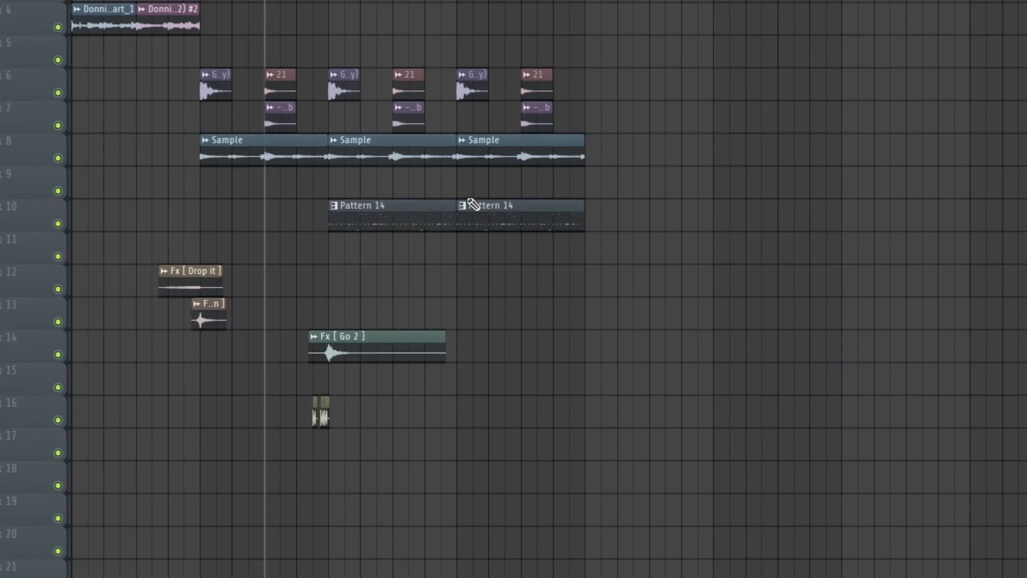
# Make the second Pattern 14 clip a unique Pattern 15 and redraw its cleared Hi-Hat_High row.
pyautogui.scroll(2, 471, 205)
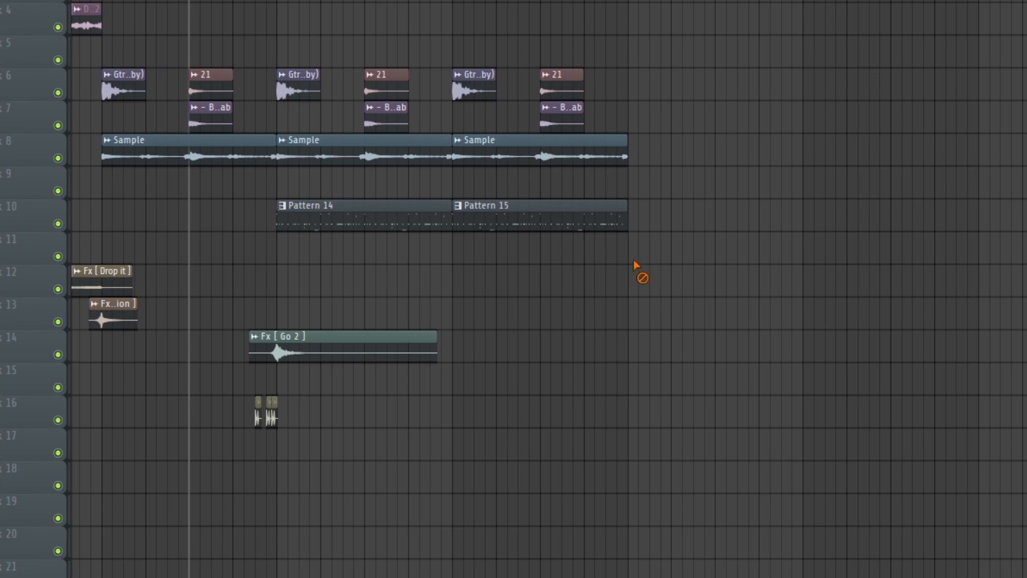
pyautogui.doubleClick(486, 205)
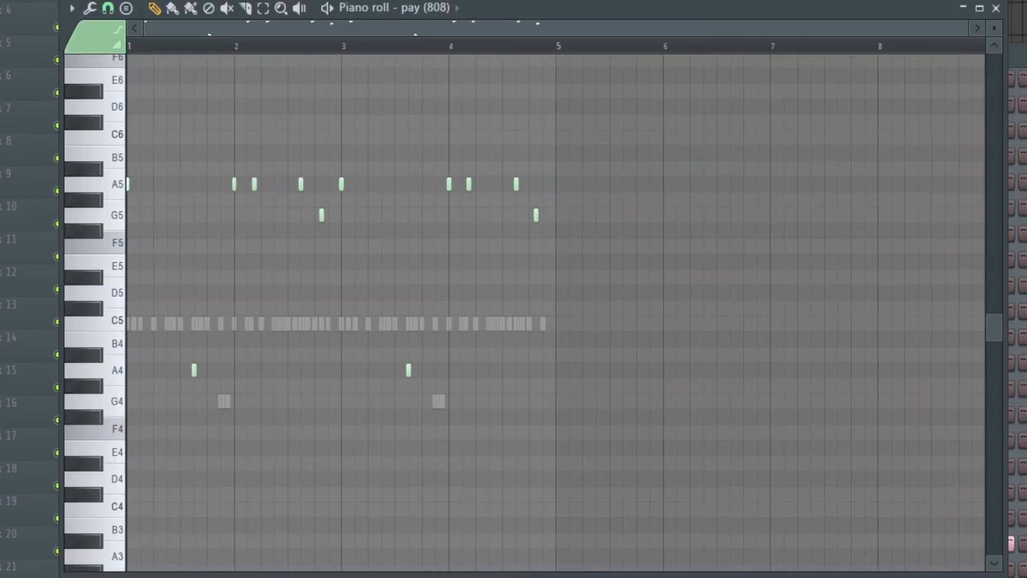
pyautogui.press('F6')
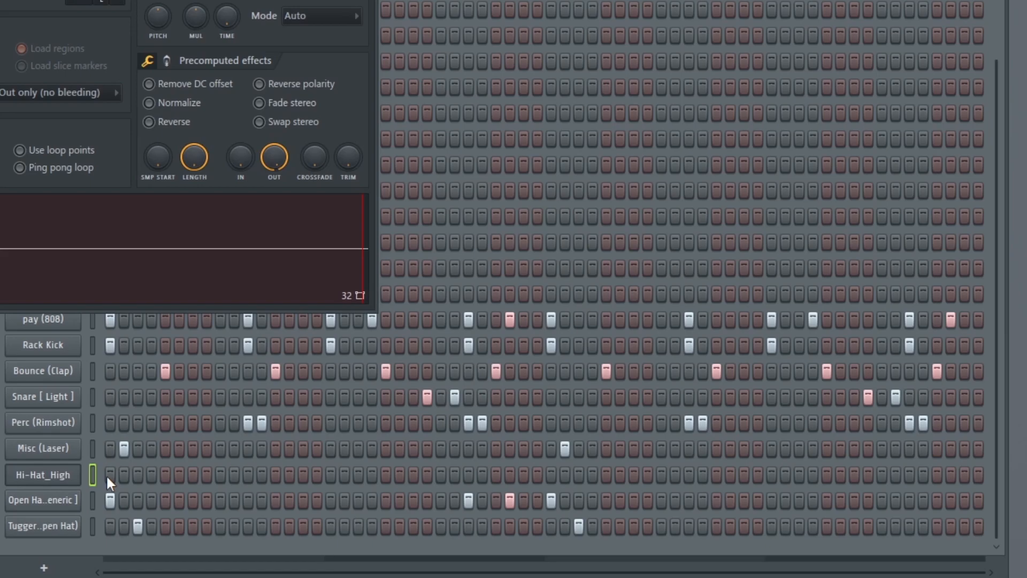
pyautogui.moveTo(106, 474); pyautogui.dragTo(625, 448)
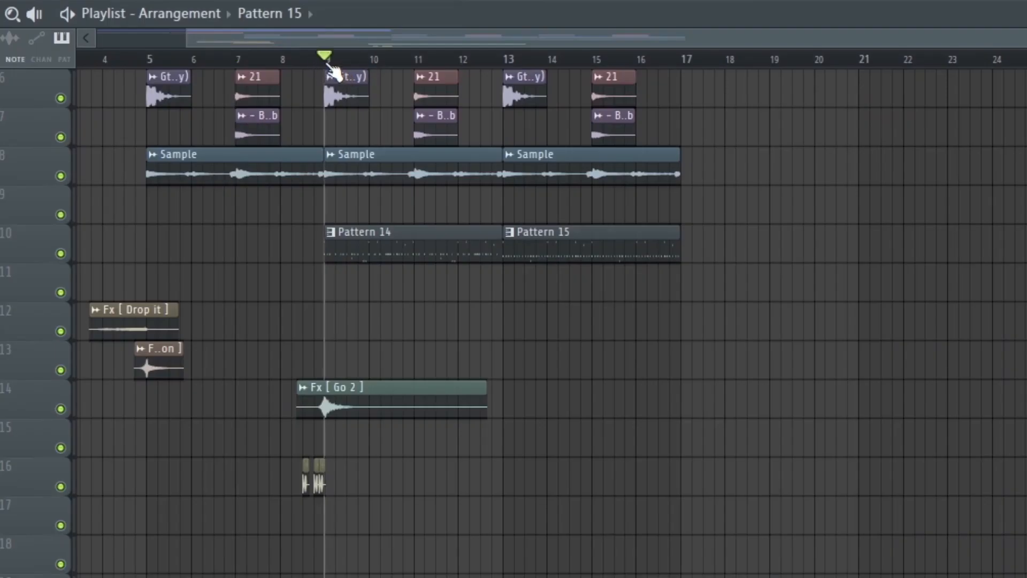
# Play the arrangement from just before bar 13 to hear the transition from Pattern 14 into Pattern 15.
pyautogui.press('space')
pyautogui.click(491, 59)
pyautogui.scroll(-3, 593, 301)
pyautogui.scroll(3, 603, 335)
pyautogui.scroll(2, 594, 332)
pyautogui.scroll(-4, 587, 326)
pyautogui.scroll(4, 562, 348)
pyautogui.scroll(3, 529, 369)
pyautogui.scroll(-4, 522, 328)
pyautogui.scroll(1, 506, 321)
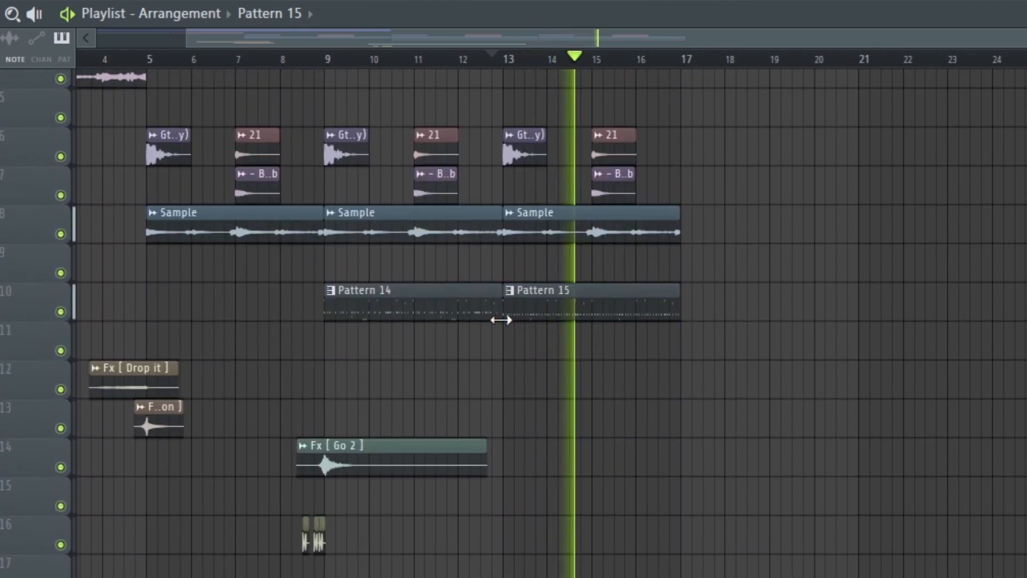
pyautogui.scroll(2, 501, 342)
pyautogui.scroll(-4, 481, 375)
pyautogui.scroll(3, 461, 353)
pyautogui.scroll(1, 459, 335)
pyautogui.scroll(-4, 453, 360)
pyautogui.scroll(4, 438, 419)
pyautogui.scroll(-6, 562, 397)
pyautogui.scroll(3, 593, 378)
pyautogui.scroll(-2, 403, 245)
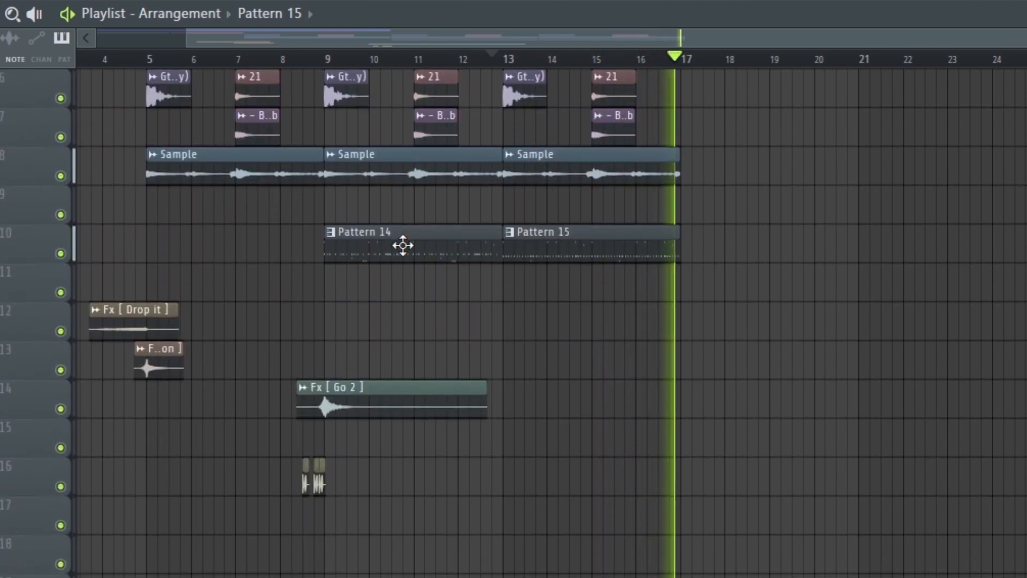
pyautogui.scroll(4, 545, 451)
pyautogui.scroll(3, 550, 475)
pyautogui.scroll(-2, 556, 460)
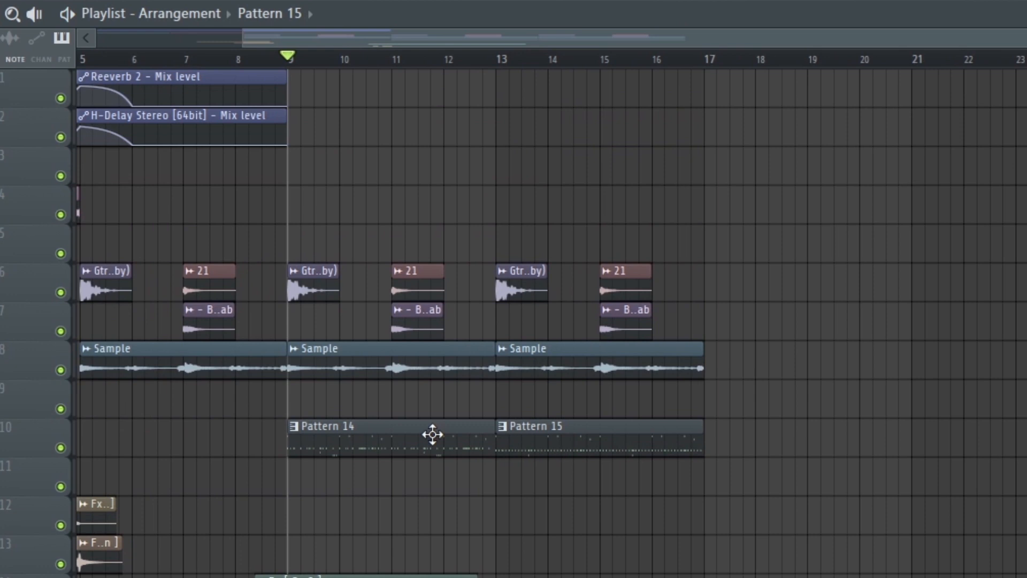